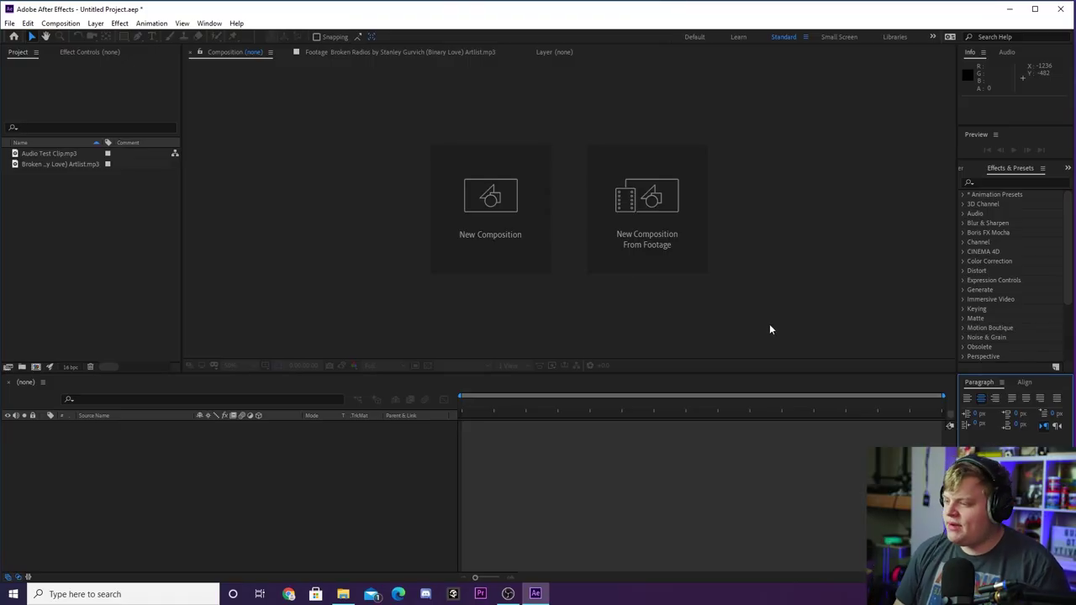
Select Audio Test Clip.mp3 in the Project panel to inspect its details
{"action": "left_click", "coordinate": [287, 229]}
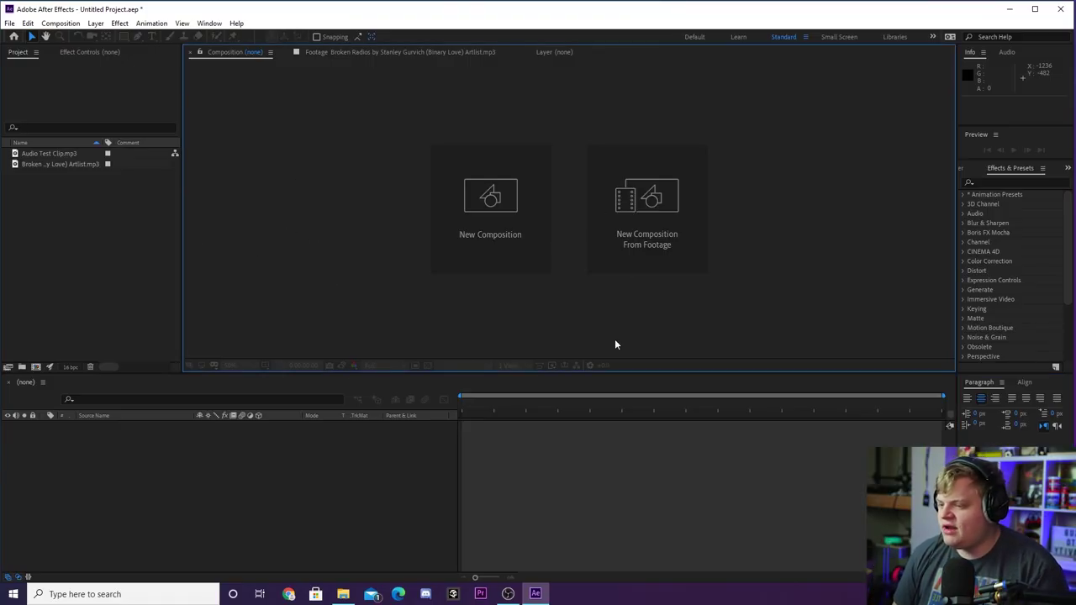
{"action": "left_click", "coordinate": [90, 256]}
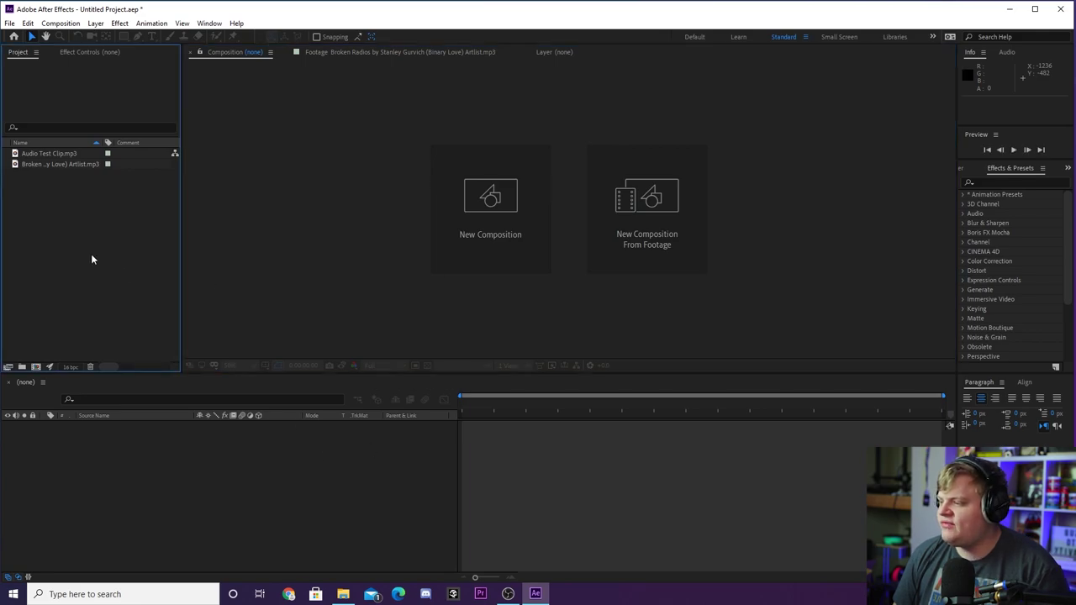
{"action": "left_click", "coordinate": [61, 159]}
{"action": "left_click", "coordinate": [63, 157]}
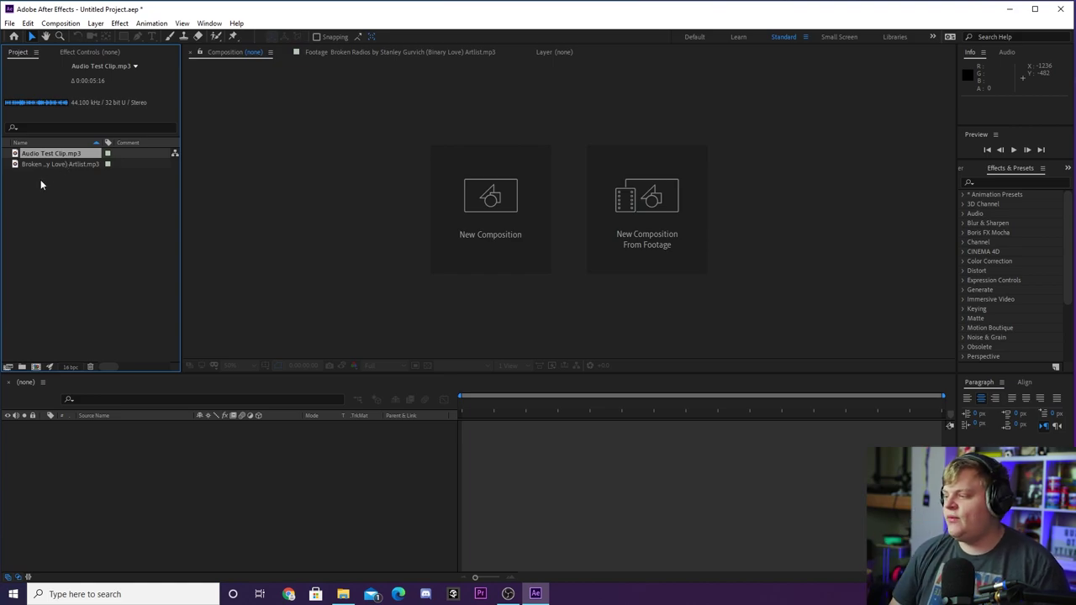
{"action": "left_click", "coordinate": [38, 164]}
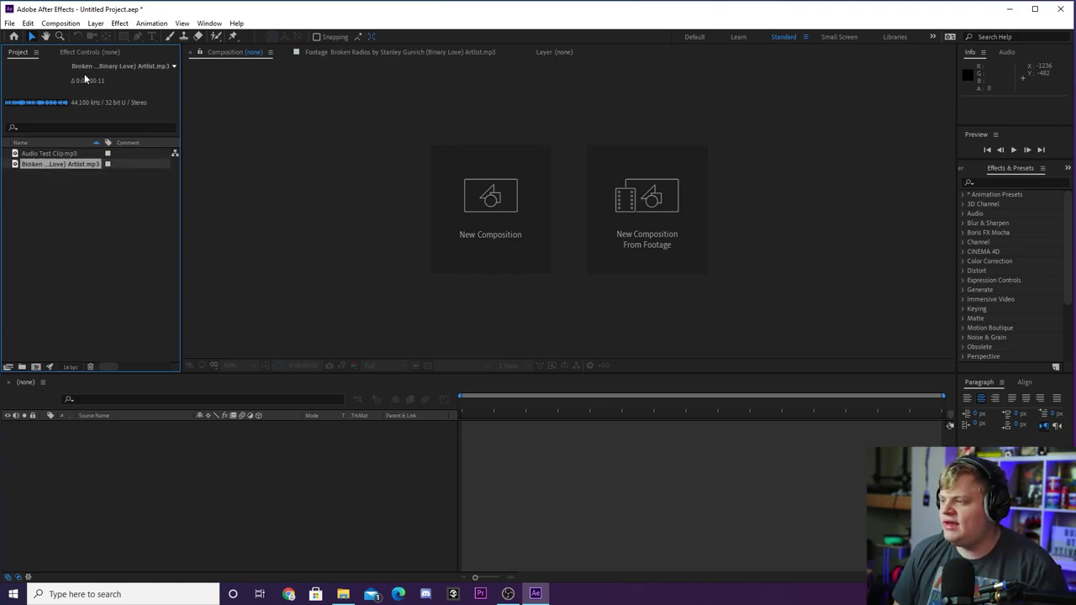
{"action": "left_click", "coordinate": [76, 175]}
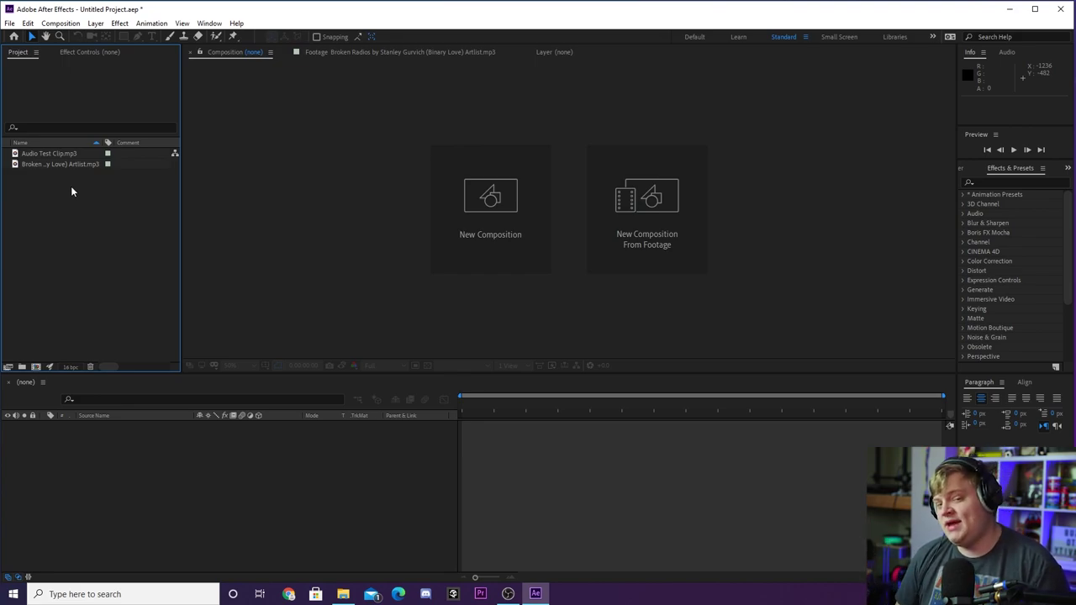
{"action": "left_click", "coordinate": [34, 164]}
Create Comp 1 with the default 1920×1080, 60 fps settings
{"action": "left_click", "coordinate": [66, 194]}
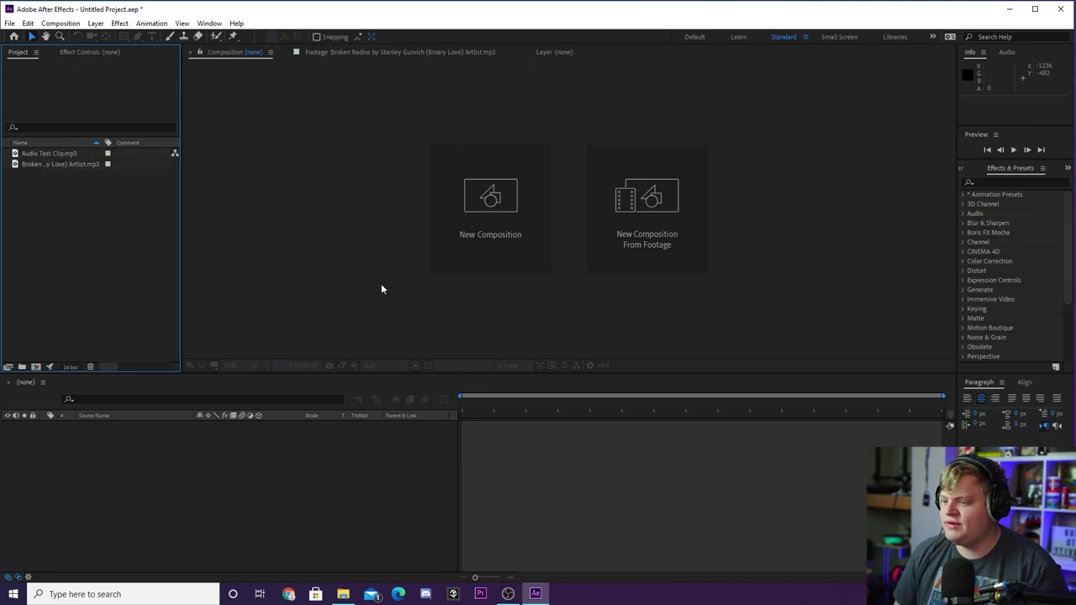
{"action": "left_click", "coordinate": [454, 180]}
{"action": "left_click", "coordinate": [612, 426]}
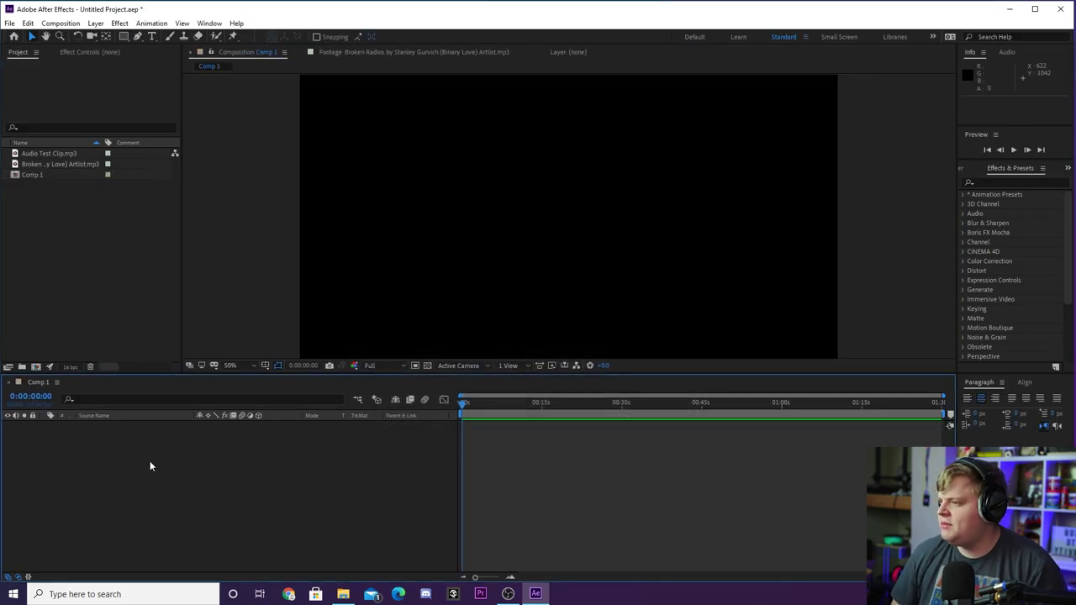
Add a full-frame 1920×1080 royal blue solid, Royal Blue Solid 1, to Comp 1
{"action": "left_click", "coordinate": [95, 23]}
{"action": "left_click", "coordinate": [96, 23]}
{"action": "left_click", "coordinate": [96, 23]}
{"action": "mouse_move", "coordinate": [106, 37]}
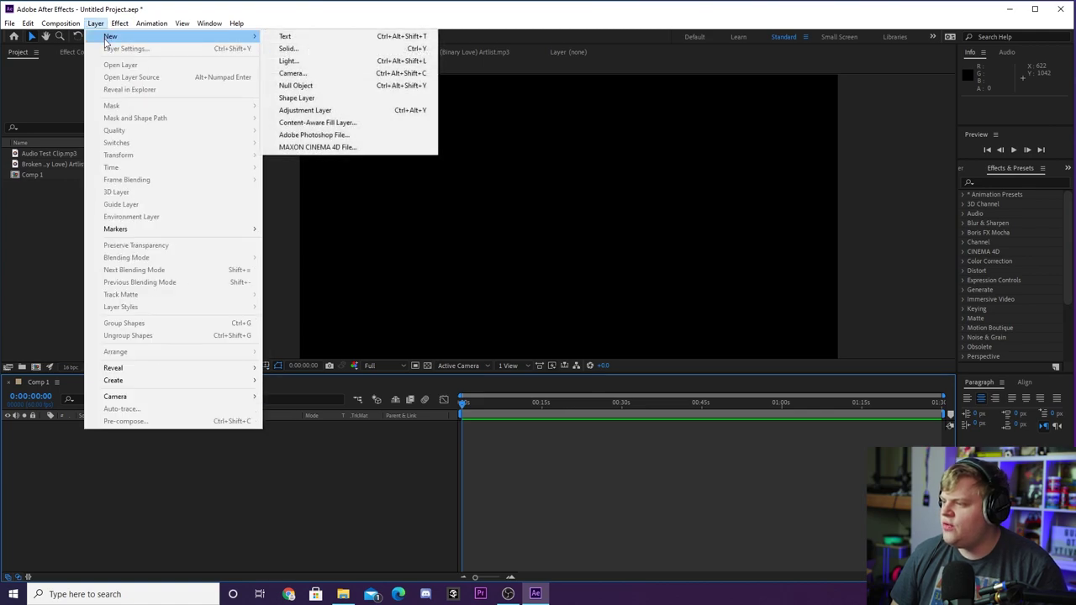
{"action": "left_click", "coordinate": [311, 48]}
{"action": "left_click", "coordinate": [531, 366]}
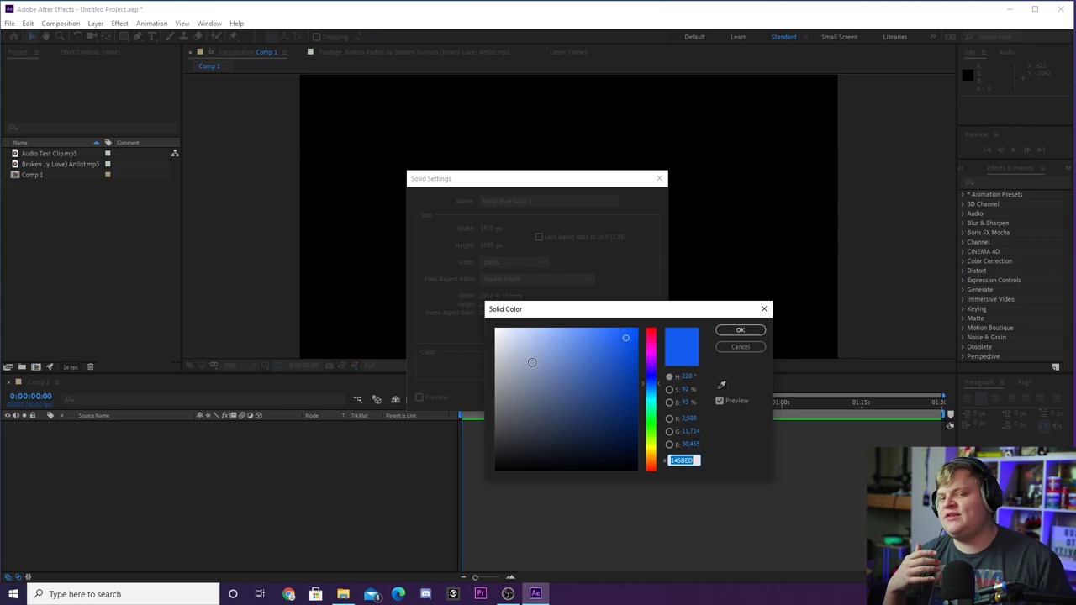
{"action": "left_click", "coordinate": [738, 330]}
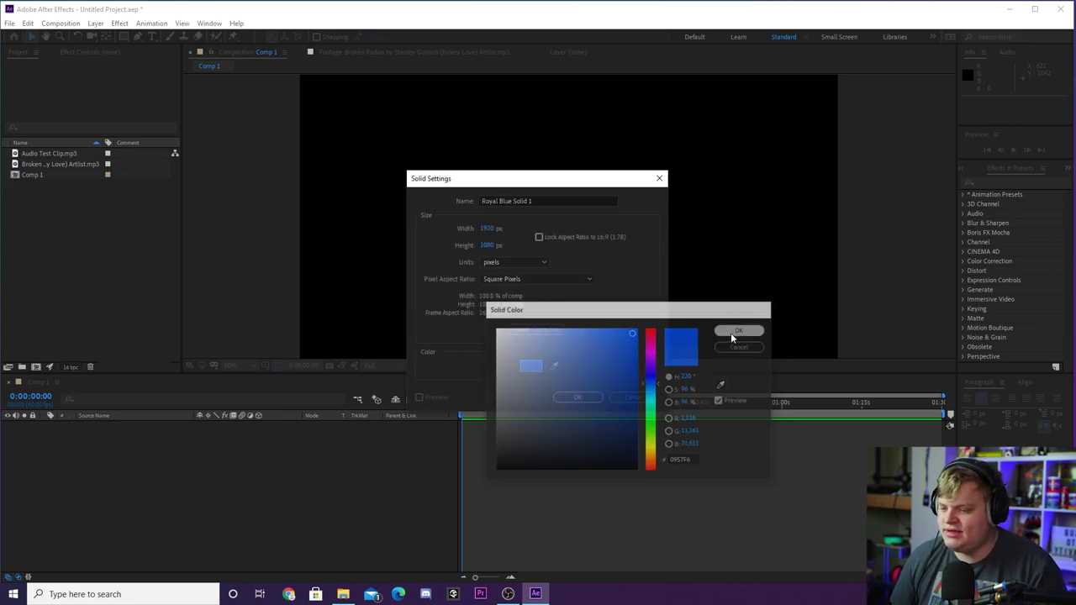
{"action": "left_click", "coordinate": [575, 396]}
{"action": "left_click", "coordinate": [773, 330]}
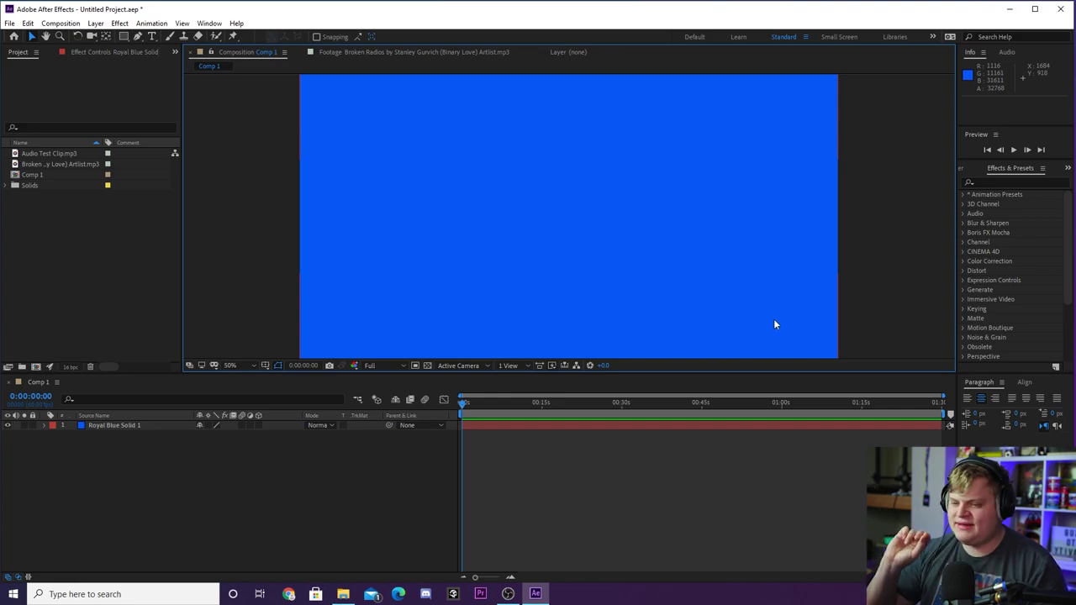
Search Effects & Presets for 'aud' to find Audio Spectrum and Audio Waveform
{"action": "left_click", "coordinate": [984, 181]}
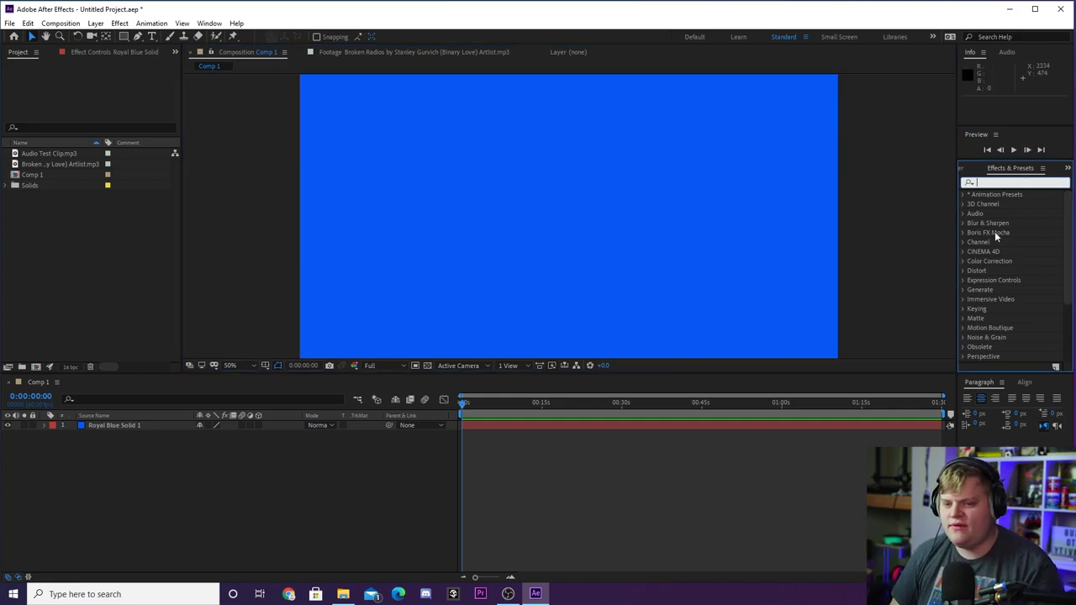
{"action": "type", "text": "audio"}
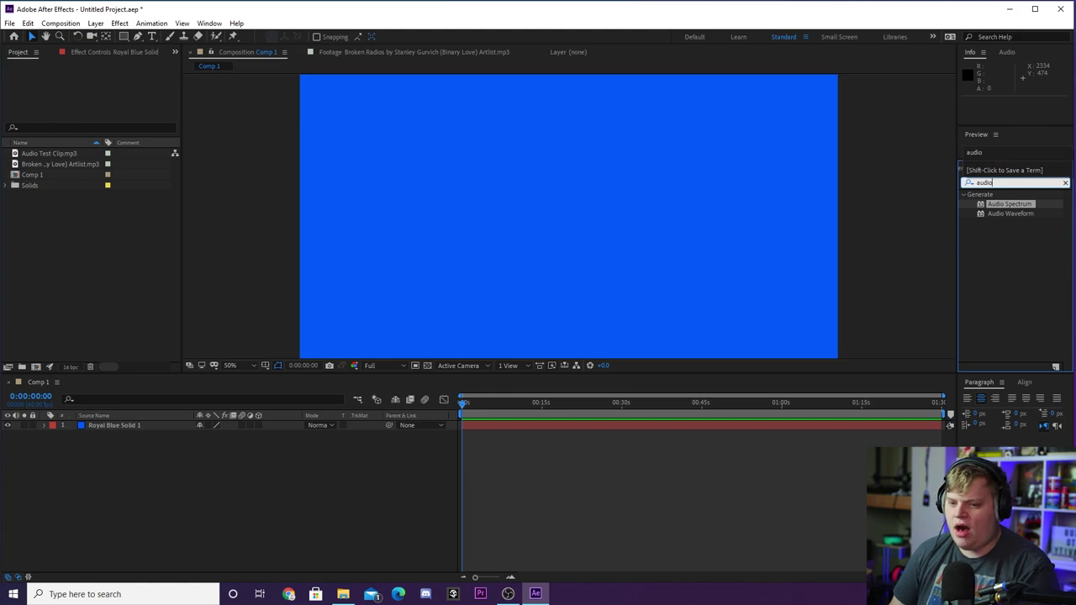
{"action": "left_click", "coordinate": [987, 278]}
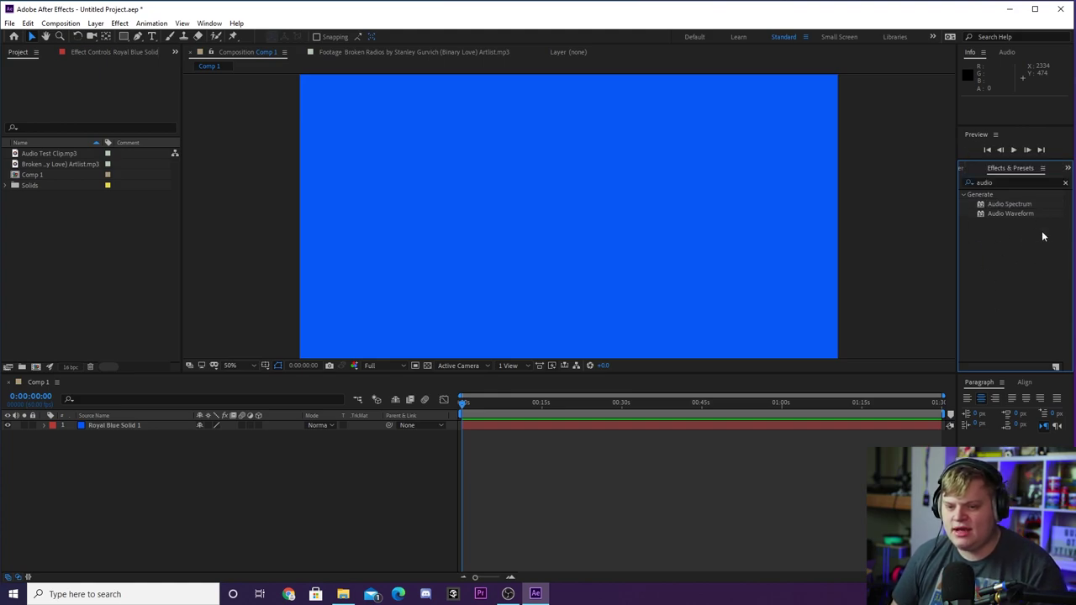
{"action": "left_click", "coordinate": [1017, 205]}
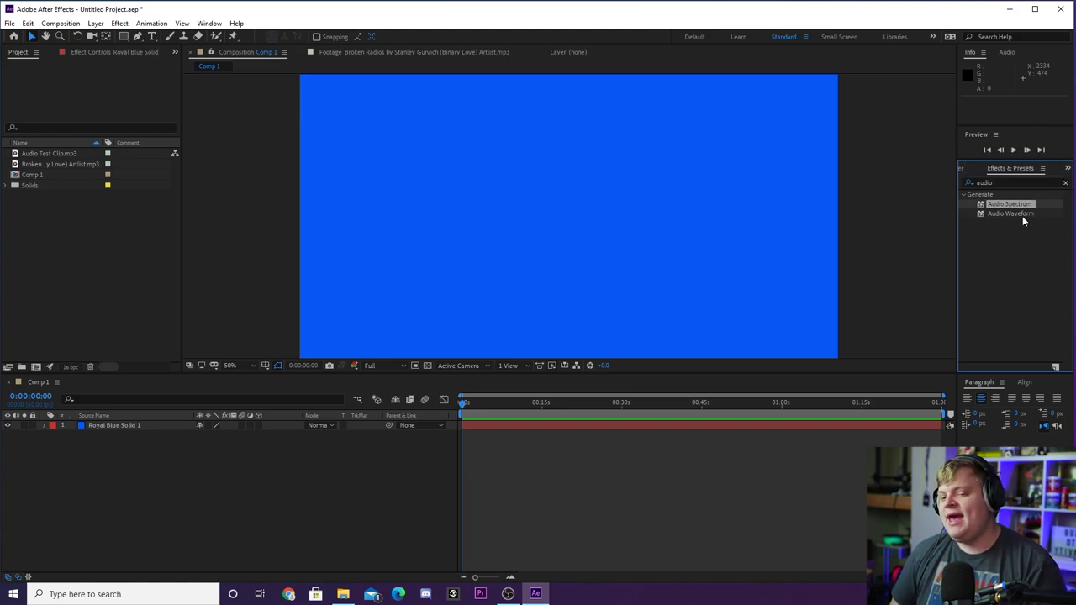
{"action": "left_click", "coordinate": [1022, 215]}
{"action": "left_click", "coordinate": [1010, 246]}
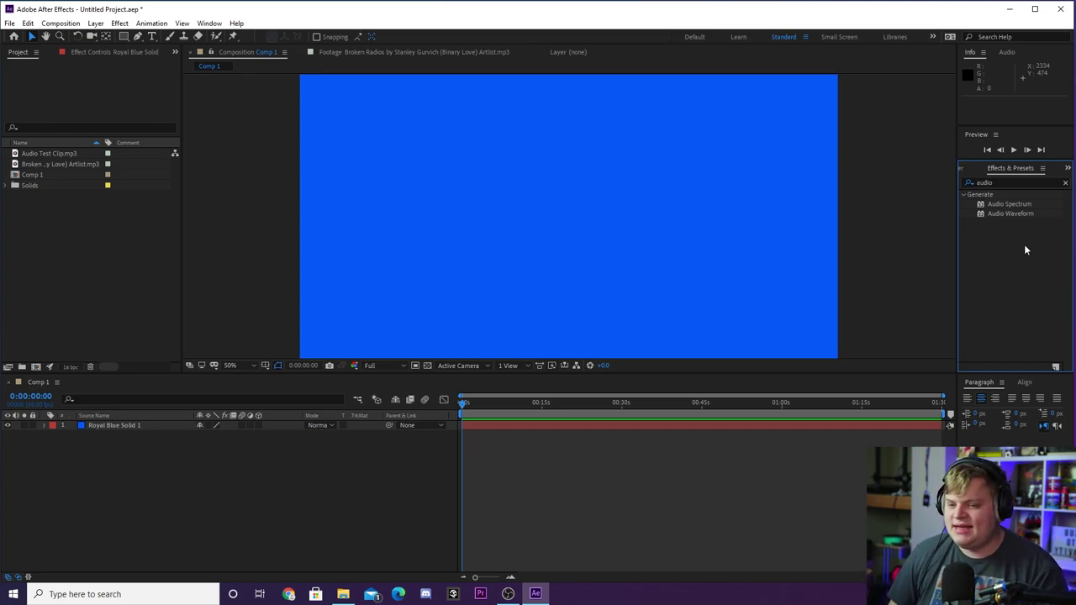
Apply Audio Spectrum to Royal Blue Solid 1, leaving a dotted spectrum line on black
{"action": "left_click", "coordinate": [999, 204]}
{"action": "left_click_drag", "start_coordinate": [1000, 204], "coordinate": [508, 238]}
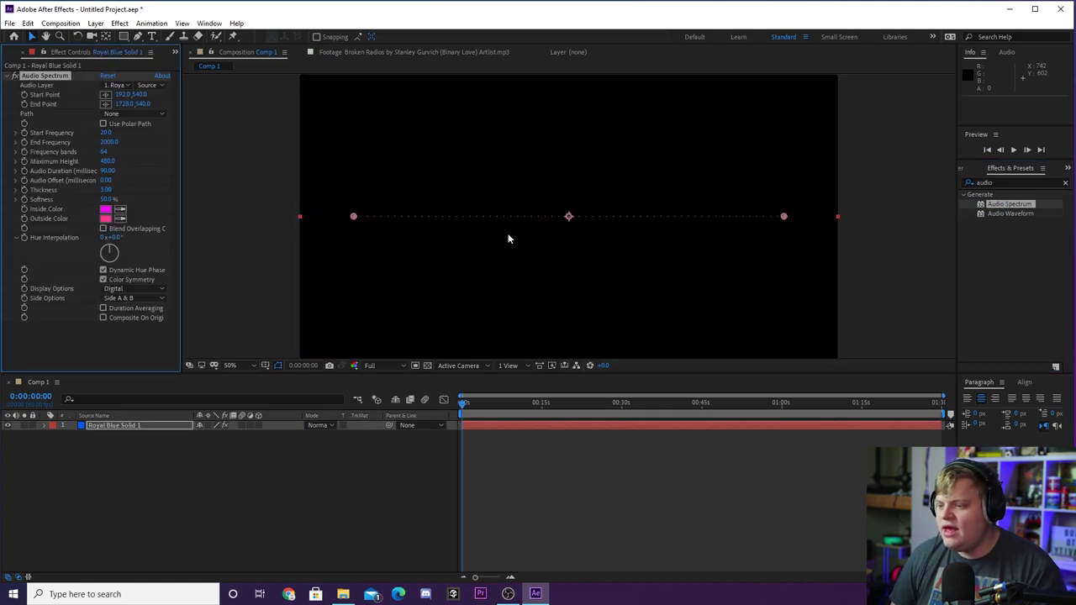
{"action": "left_click", "coordinate": [352, 496]}
{"action": "scroll", "coordinate": [510, 220], "scroll_direction": "up", "scroll_amount": 2}
{"action": "scroll", "coordinate": [505, 219], "scroll_direction": "down", "scroll_amount": 2}
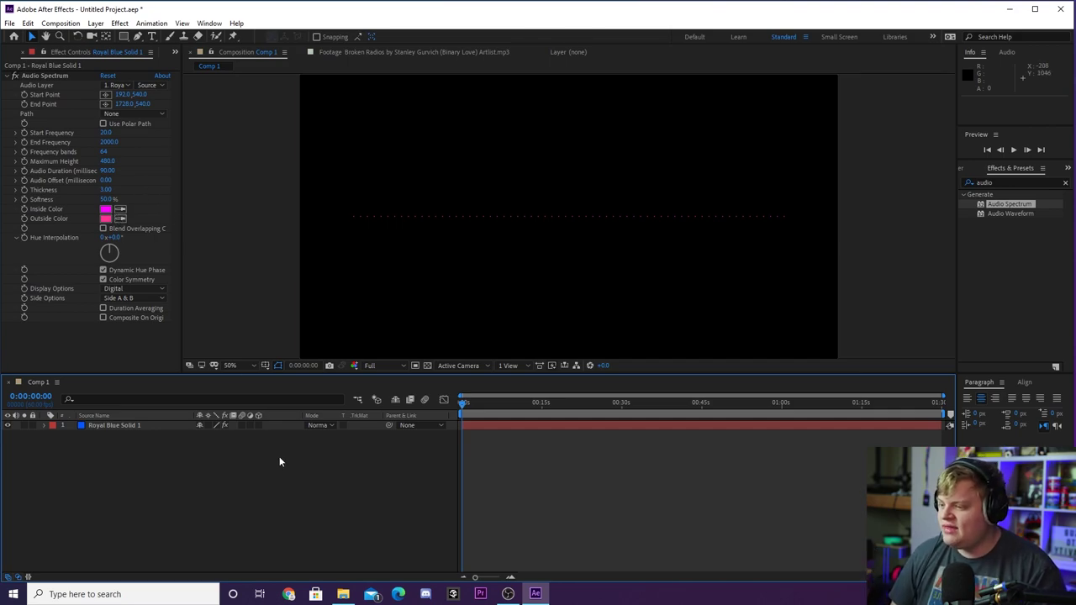
{"action": "left_click", "coordinate": [9, 53]}
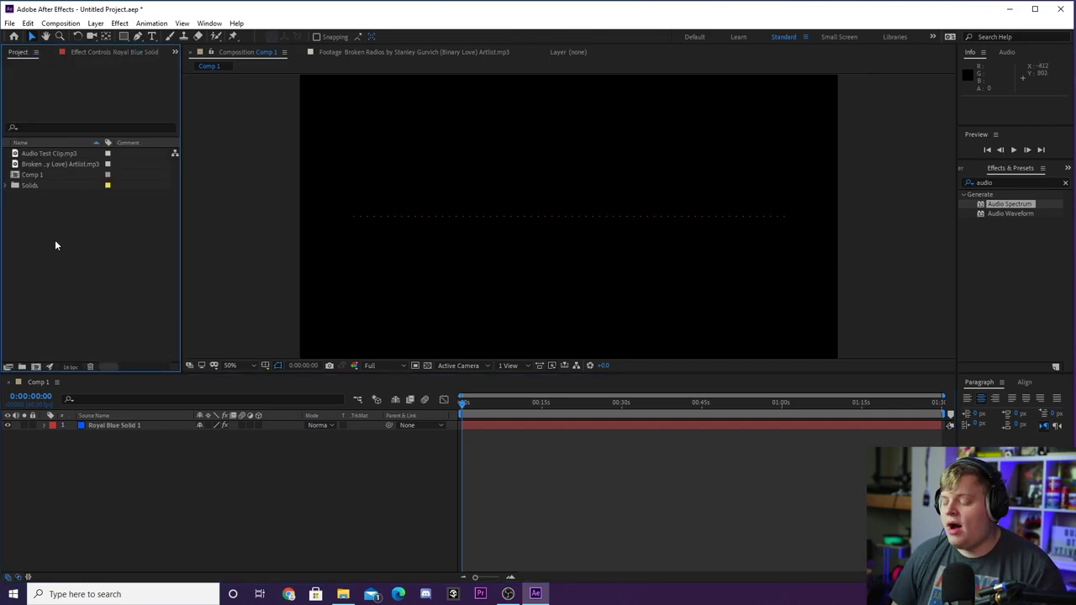
Place Audio Test Clip.mp3 below Royal Blue Solid 1 in the timeline and preview it
{"action": "left_click_drag", "start_coordinate": [38, 155], "coordinate": [147, 461]}
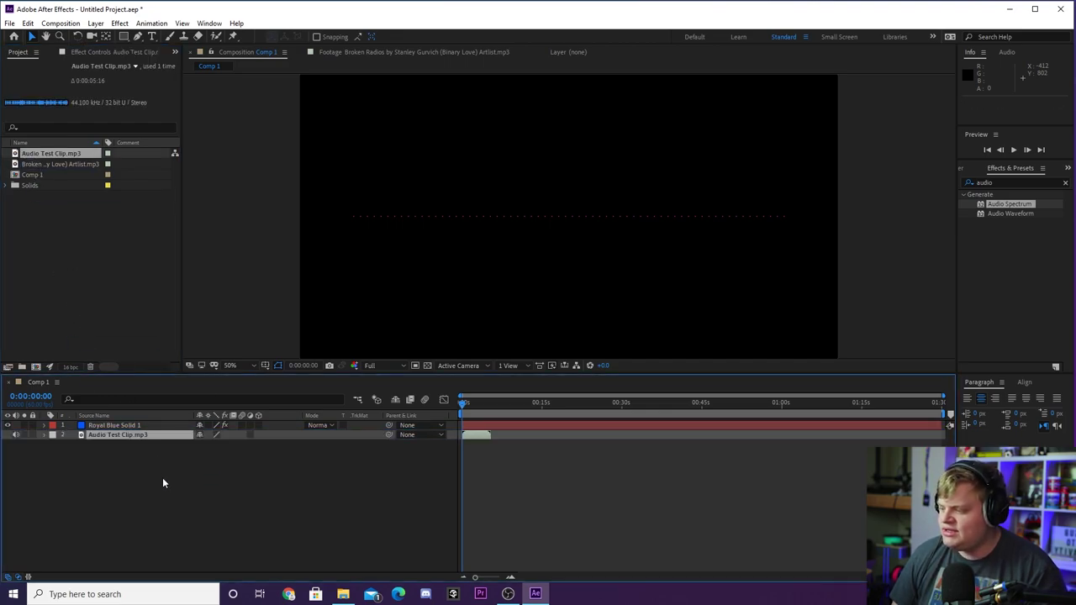
{"action": "left_click", "coordinate": [504, 578]}
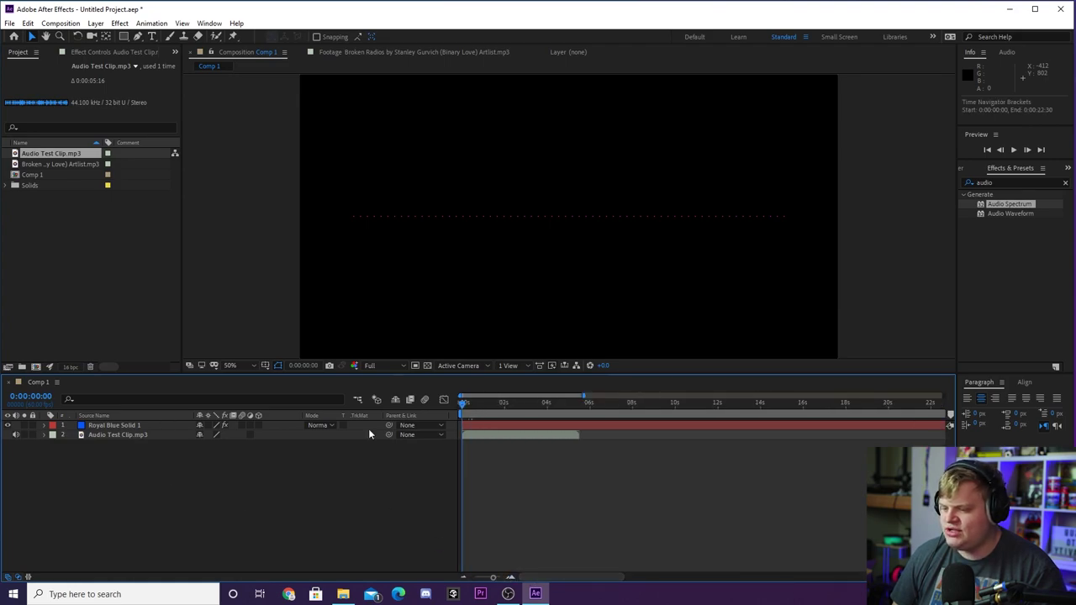
{"action": "key", "text": "space"}
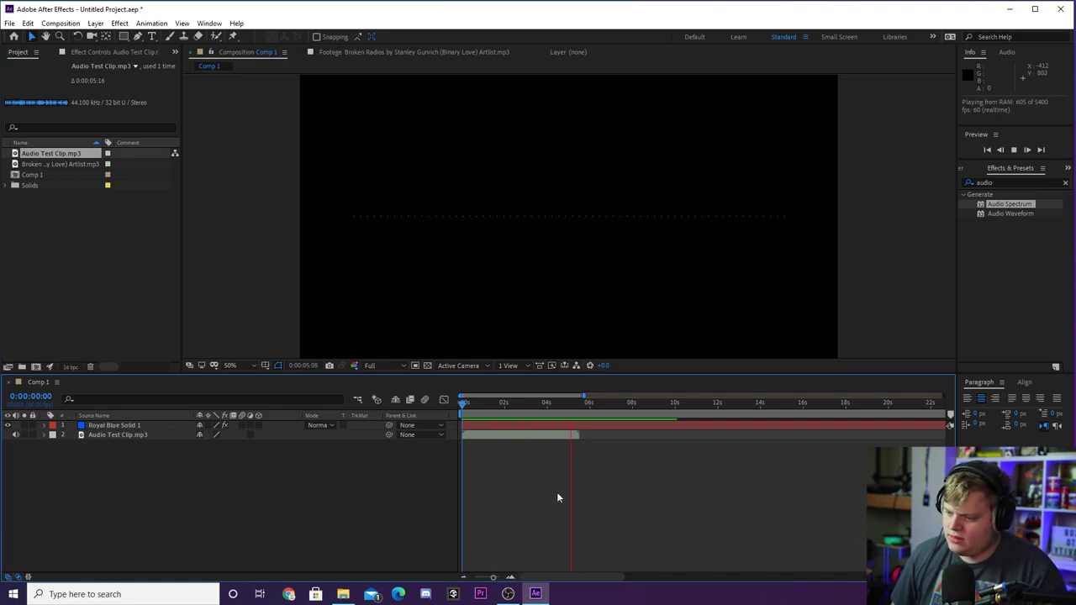
{"action": "key", "text": "space"}
{"action": "mouse_move", "coordinate": [507, 578]}
{"action": "left_mouse_down"}
{"action": "mouse_move", "coordinate": [538, 579]}
{"action": "mouse_move", "coordinate": [498, 578]}
{"action": "left_mouse_up"}
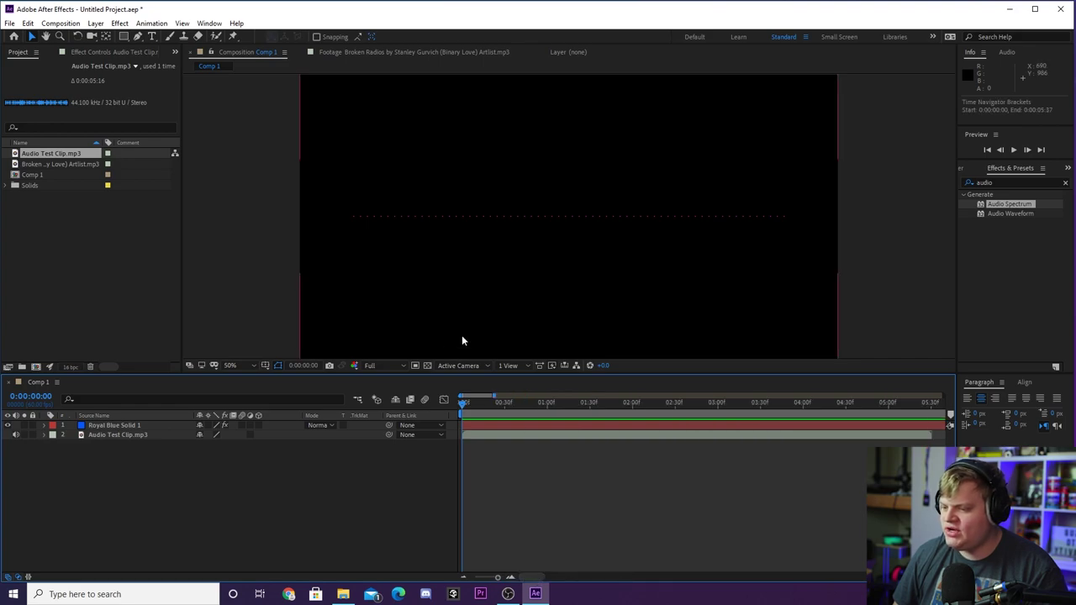
{"action": "left_click", "coordinate": [484, 426]}
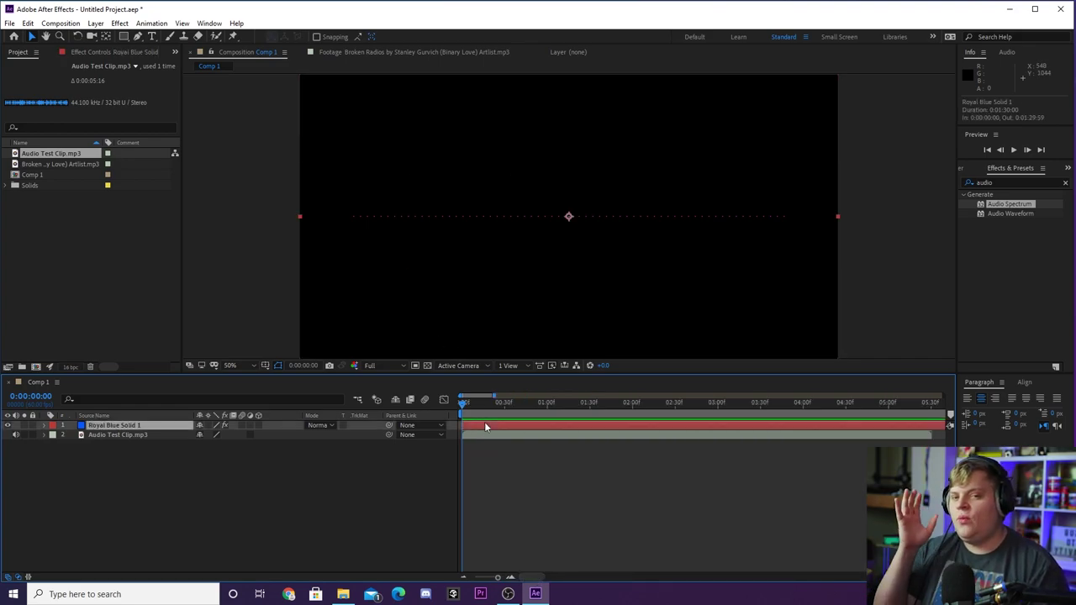
Set Audio Spectrum's Audio Layer to 2. Audio Test Clip.mp3 and preview the reaction
{"action": "left_click", "coordinate": [103, 52]}
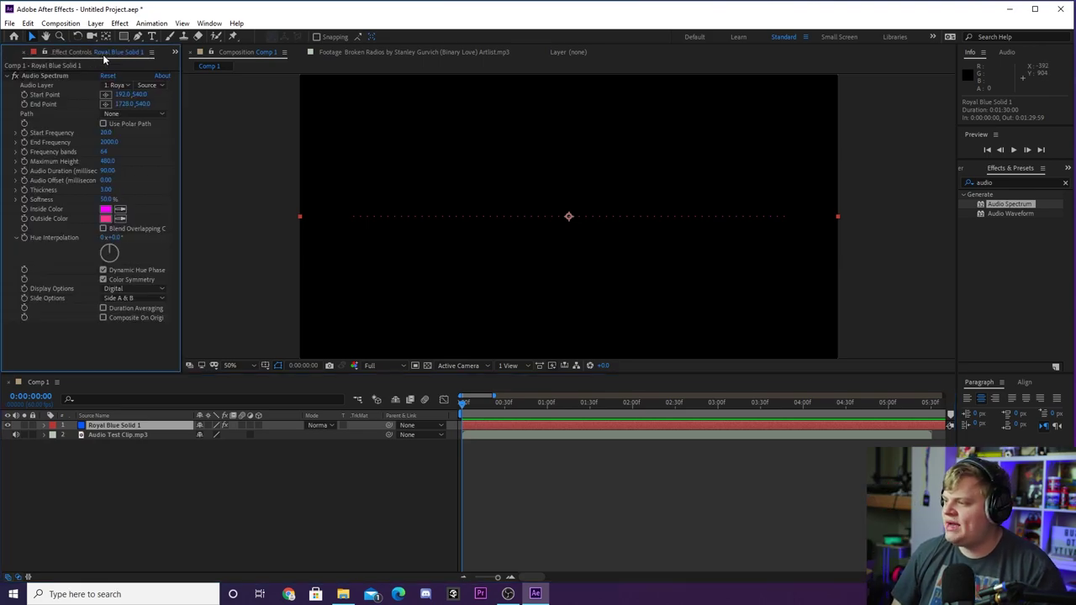
{"action": "left_click", "coordinate": [33, 77]}
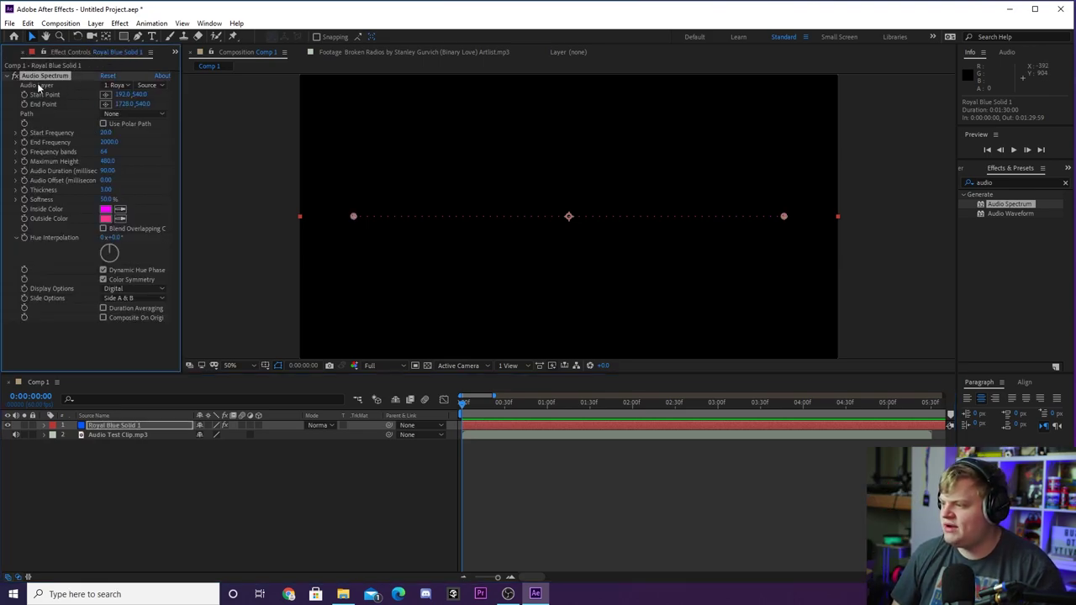
{"action": "left_click", "coordinate": [118, 84]}
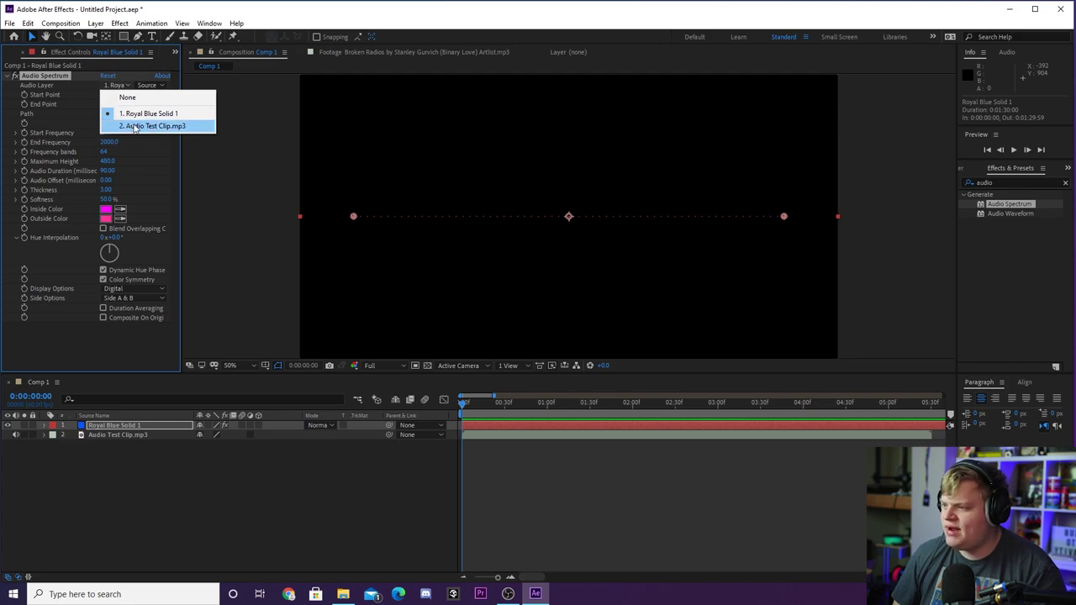
{"action": "left_click", "coordinate": [134, 126]}
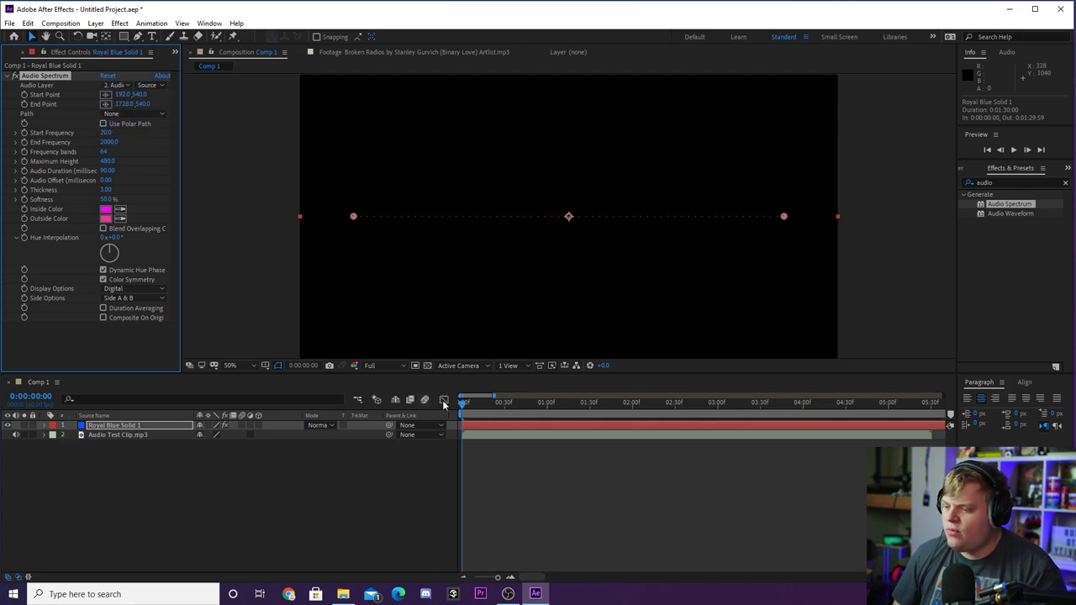
{"action": "key", "text": "space"}
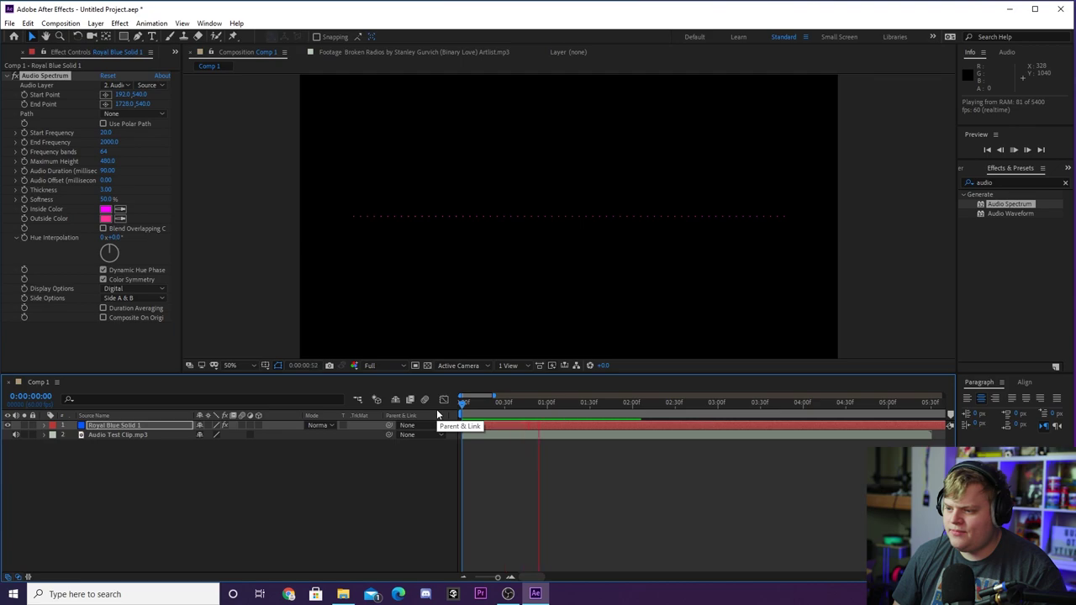
{"action": "key", "text": "space"}
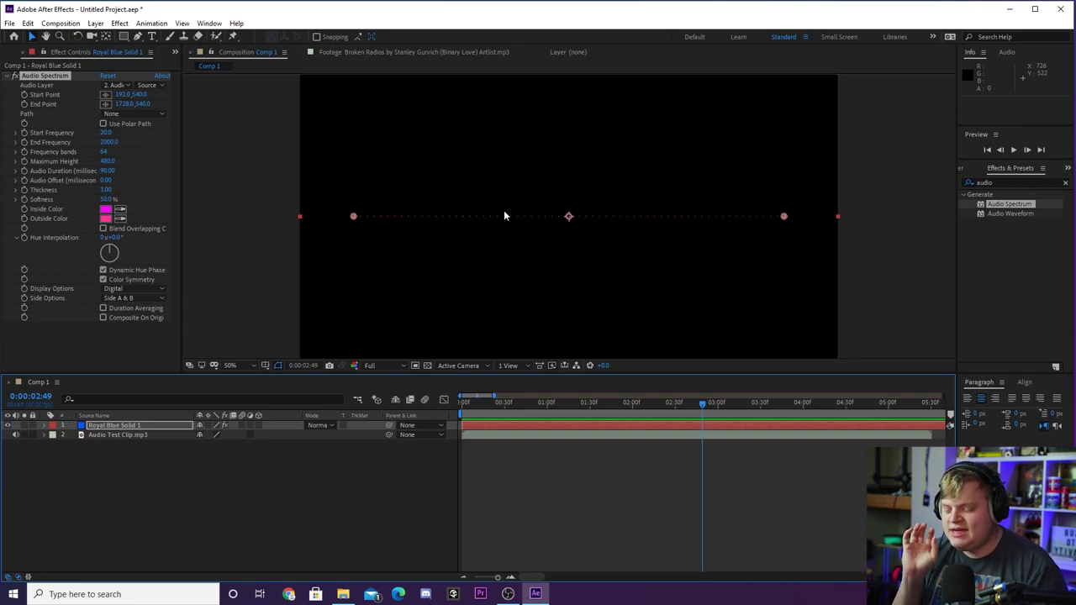
Set Thickness to 5.80, Frequency bands to 131 and Maximum Height to 3750, then preview
{"action": "left_click", "coordinate": [464, 402]}
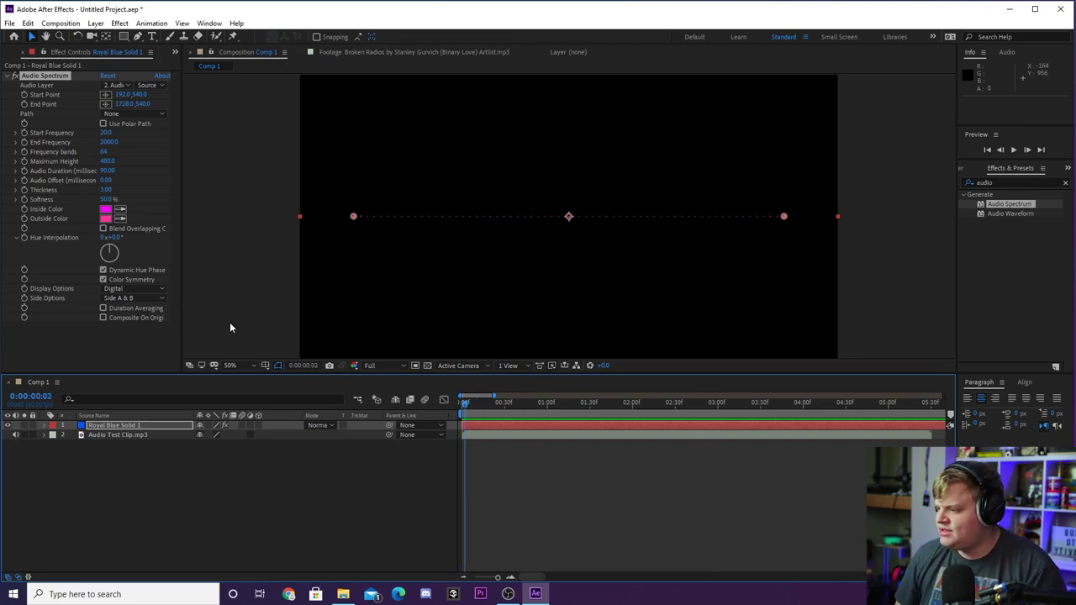
{"action": "left_click_drag", "start_coordinate": [104, 190], "coordinate": [115, 189]}
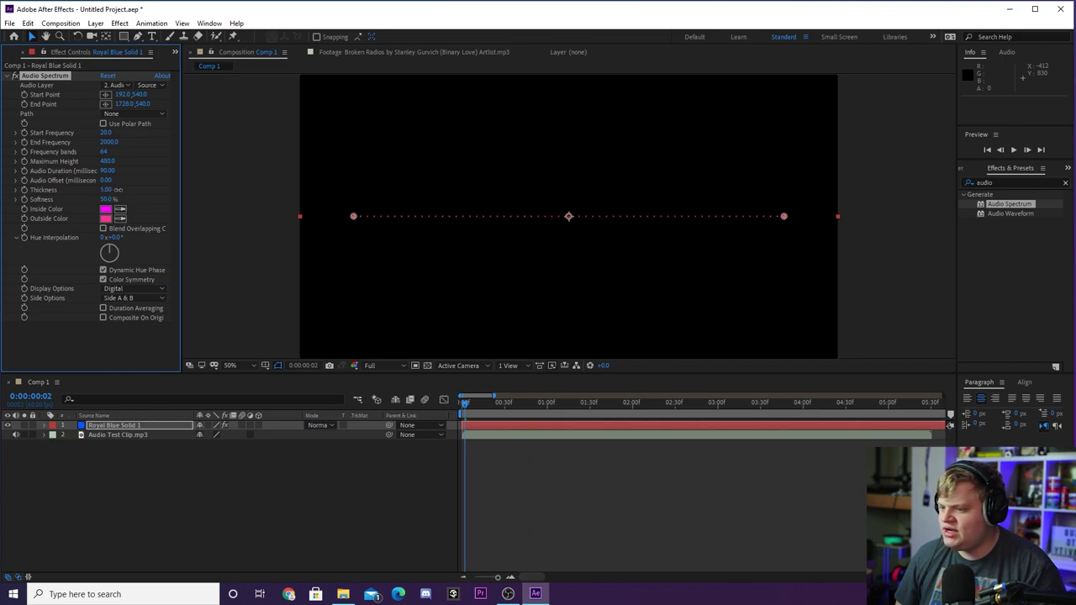
{"action": "left_click_drag", "start_coordinate": [115, 190], "coordinate": [126, 190]}
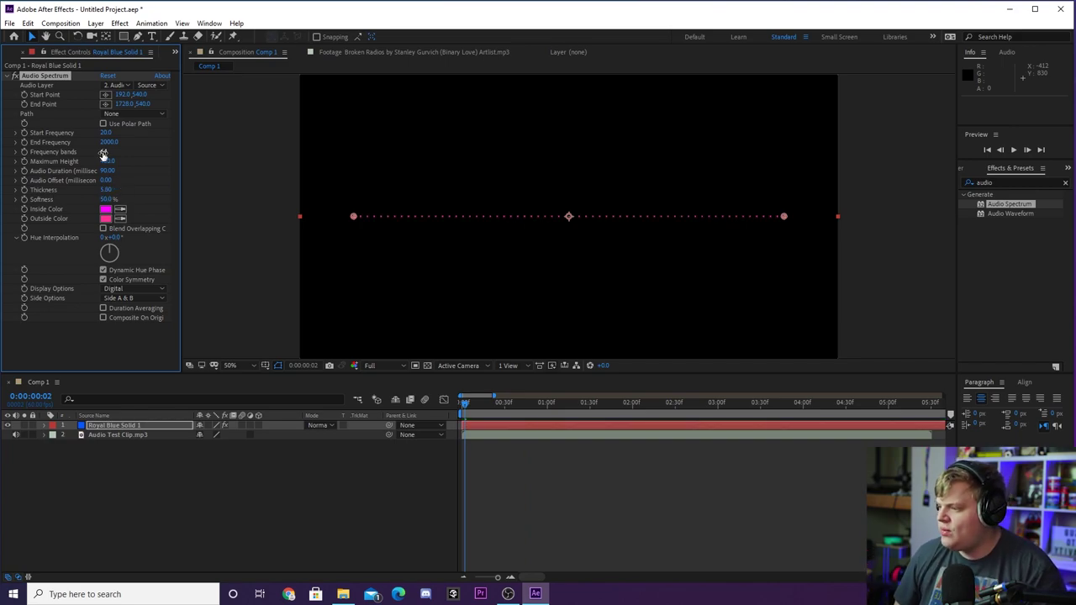
{"action": "left_click_drag", "start_coordinate": [103, 152], "coordinate": [136, 163]}
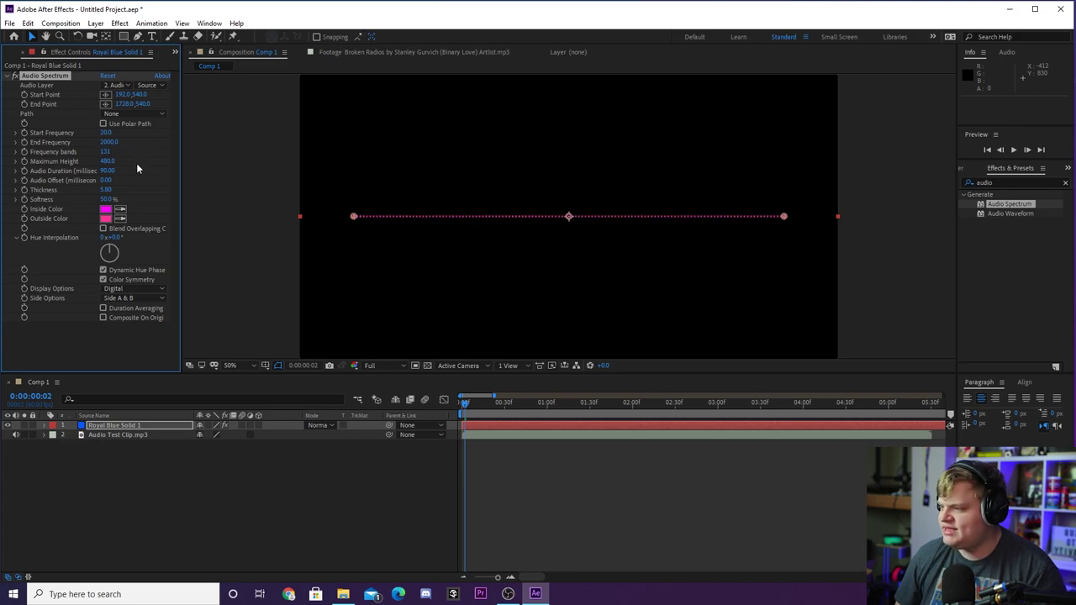
{"action": "left_click_drag", "start_coordinate": [104, 161], "coordinate": [157, 159]}
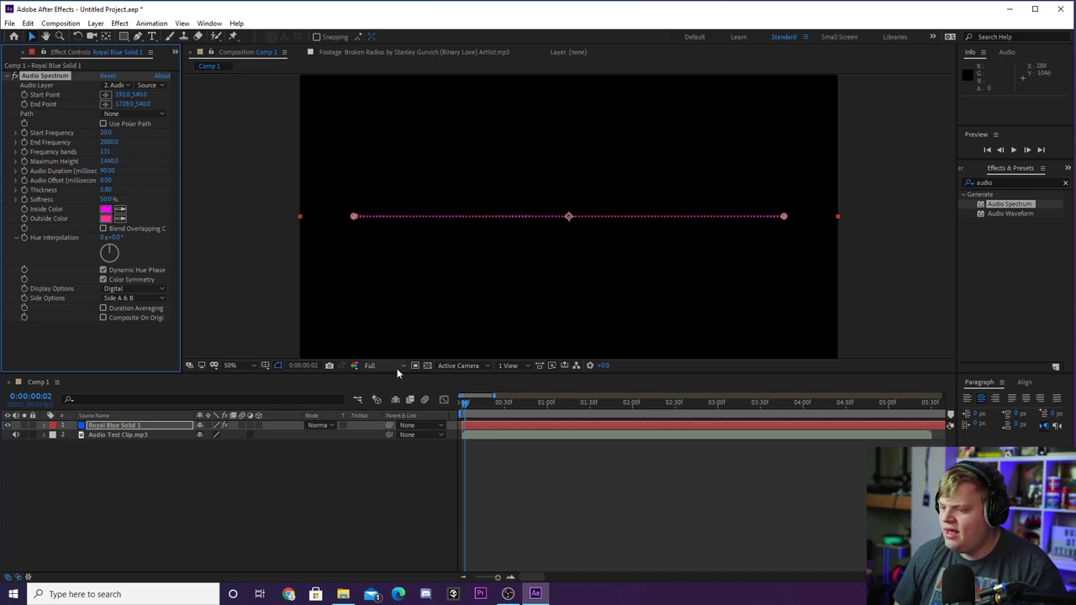
{"action": "left_click_drag", "start_coordinate": [468, 406], "coordinate": [491, 408]}
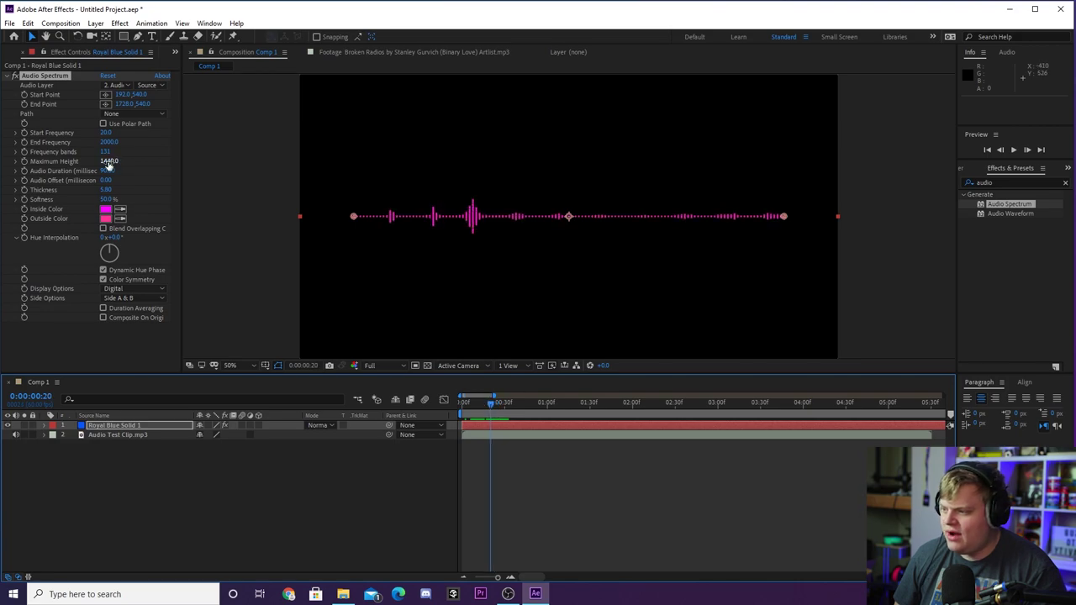
{"action": "left_click_drag", "start_coordinate": [118, 162], "coordinate": [247, 177]}
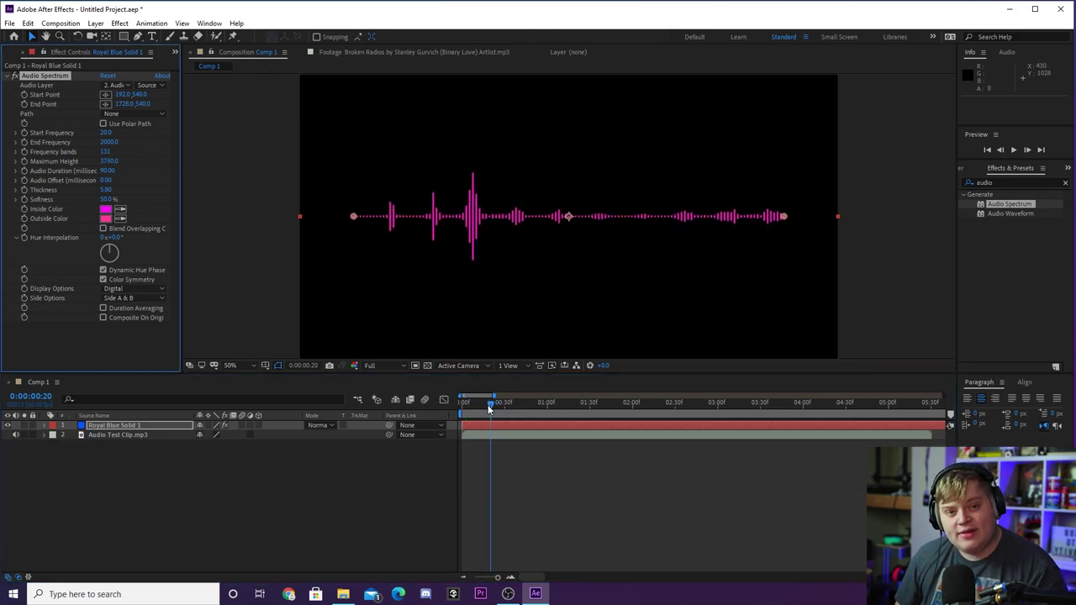
{"action": "key", "text": "space"}
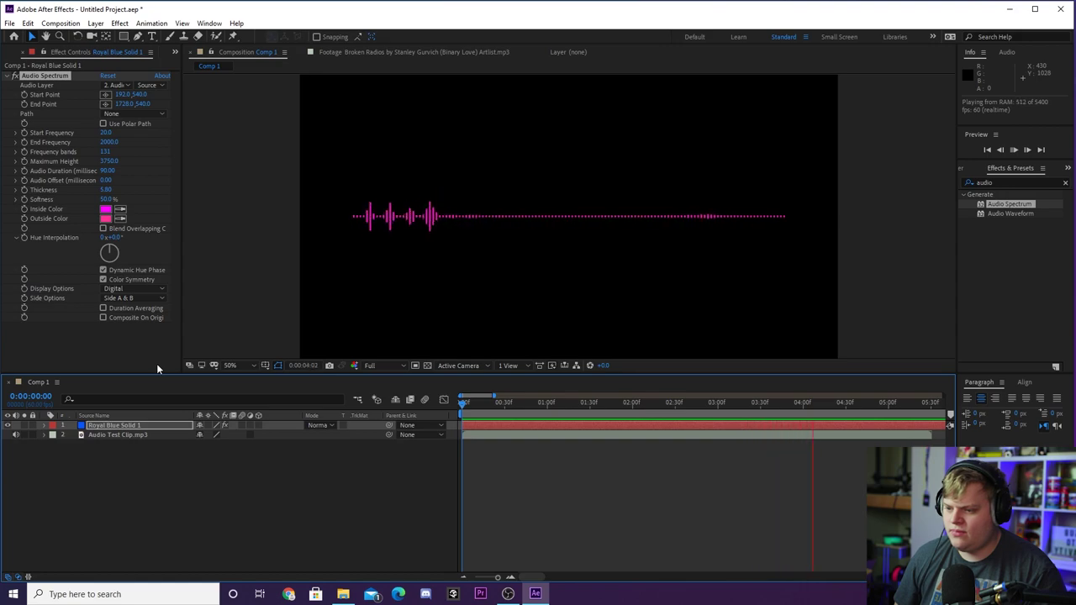
{"action": "key", "text": "space"}
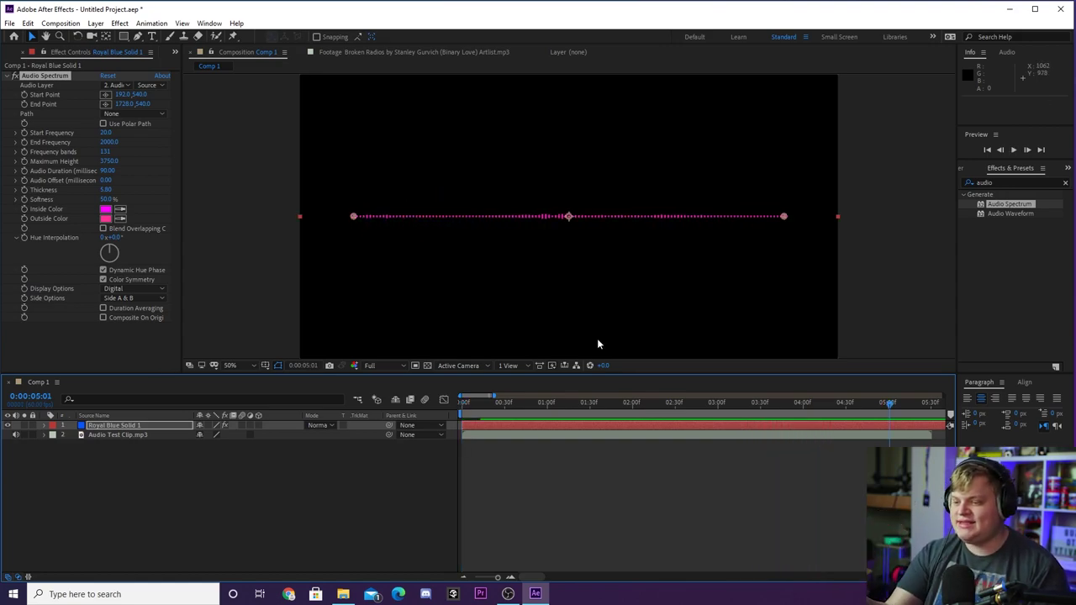
Set Softness to 0% at about two seconds and bring up the Inside Color picker
{"action": "left_click", "coordinate": [806, 403]}
{"action": "left_click_drag", "start_coordinate": [526, 404], "coordinate": [645, 400]}
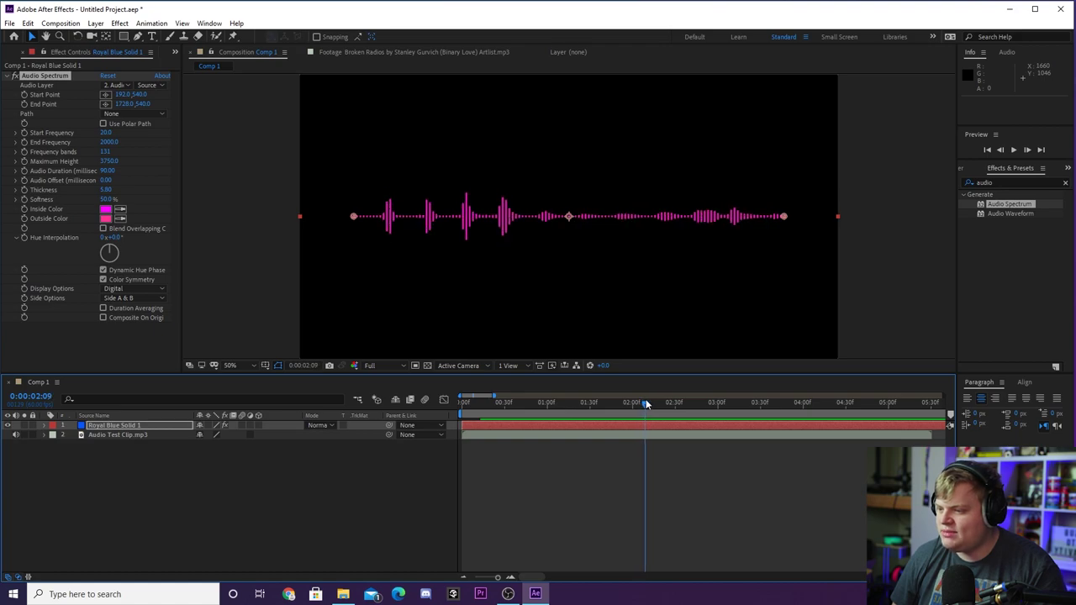
{"action": "left_click_drag", "start_coordinate": [108, 199], "coordinate": [62, 209]}
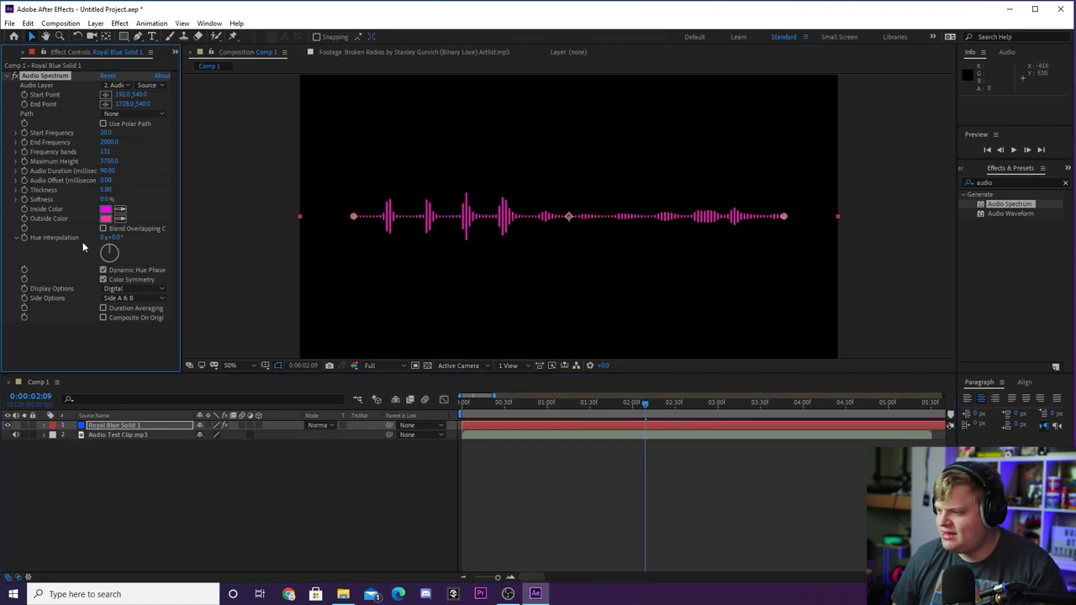
{"action": "left_click", "coordinate": [105, 210]}
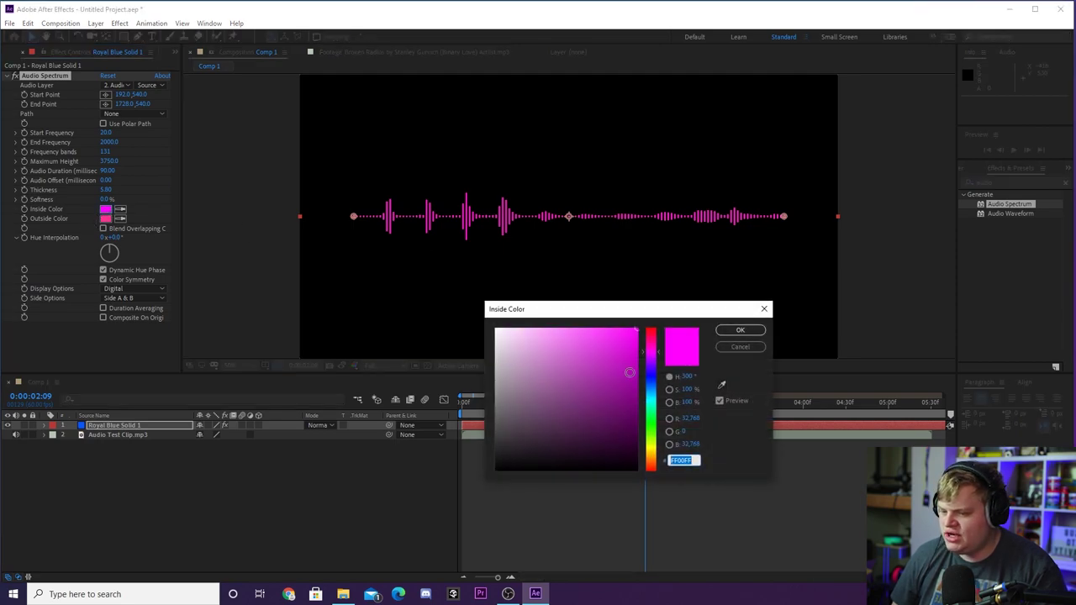
Make Inside Color blue and Outside Color green (32FF8E), and raise Thickness to 8.60
{"action": "left_click", "coordinate": [654, 381]}
{"action": "left_click", "coordinate": [731, 329]}
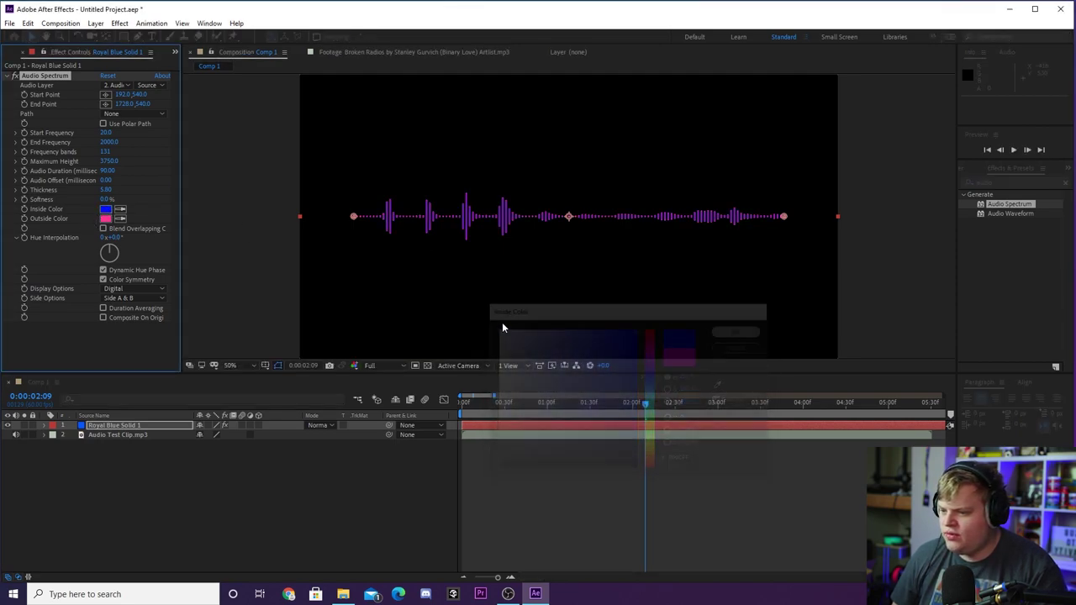
{"action": "left_click", "coordinate": [105, 218]}
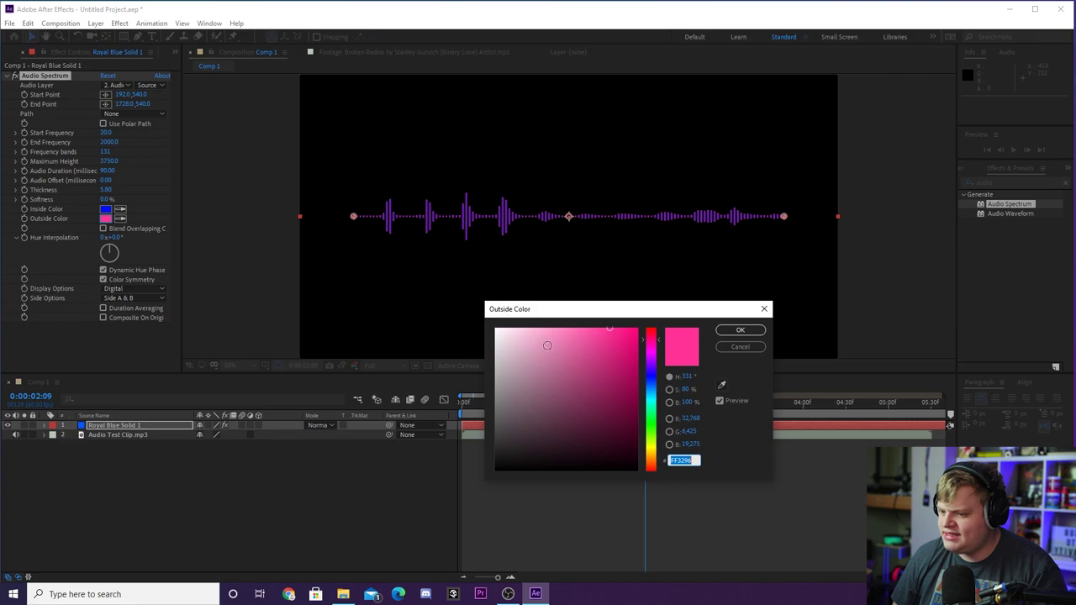
{"action": "left_click", "coordinate": [650, 403]}
{"action": "mouse_move", "coordinate": [649, 403]}
{"action": "left_mouse_down"}
{"action": "mouse_move", "coordinate": [649, 419]}
{"action": "mouse_move", "coordinate": [647, 388]}
{"action": "mouse_move", "coordinate": [648, 417]}
{"action": "left_mouse_up"}
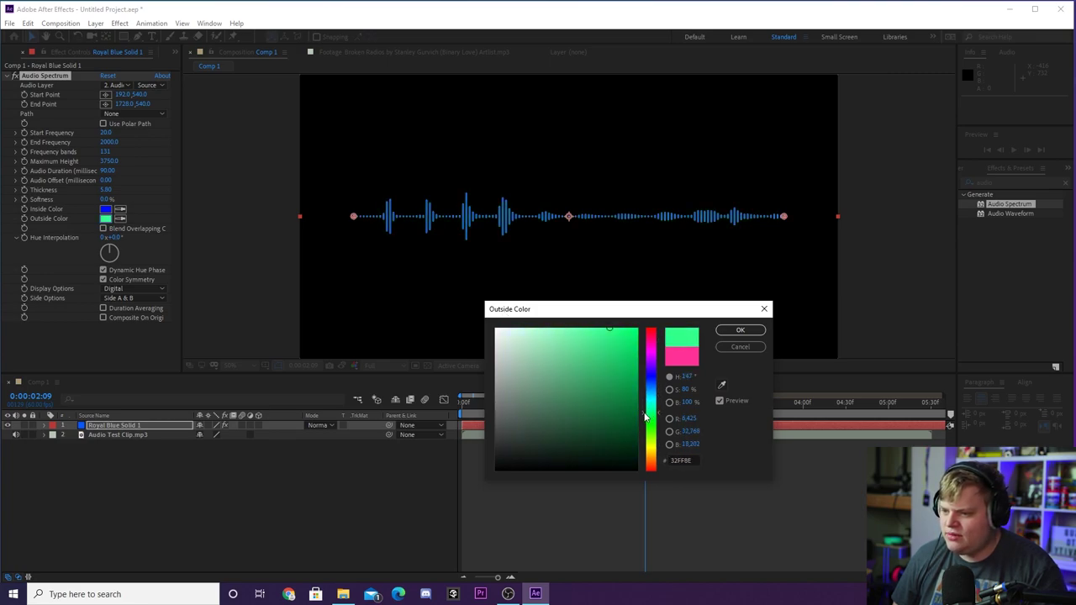
{"action": "left_click", "coordinate": [740, 329]}
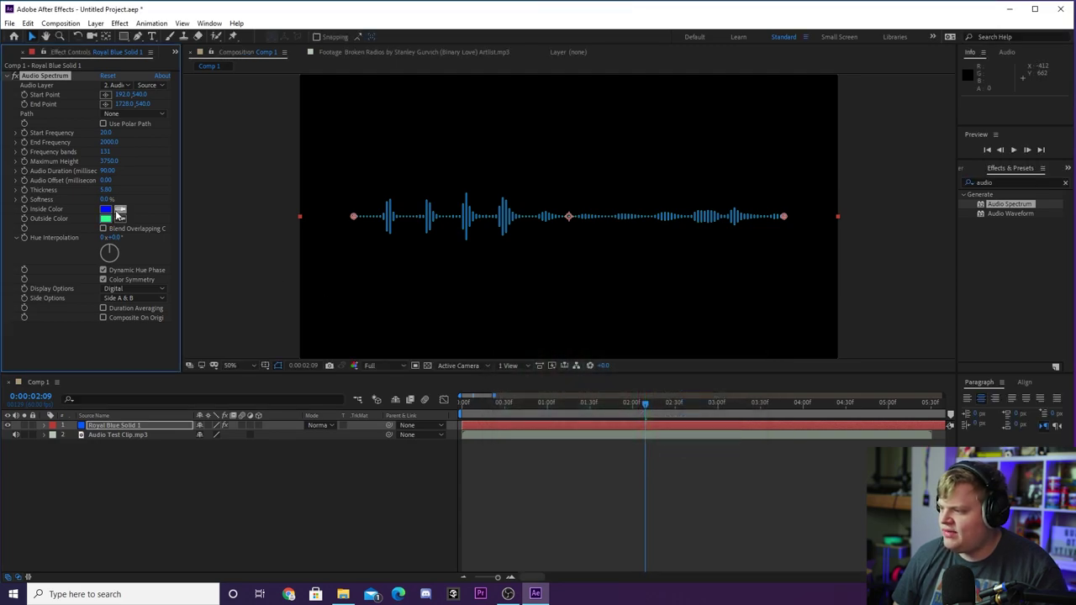
{"action": "left_click_drag", "start_coordinate": [104, 195], "coordinate": [251, 312]}
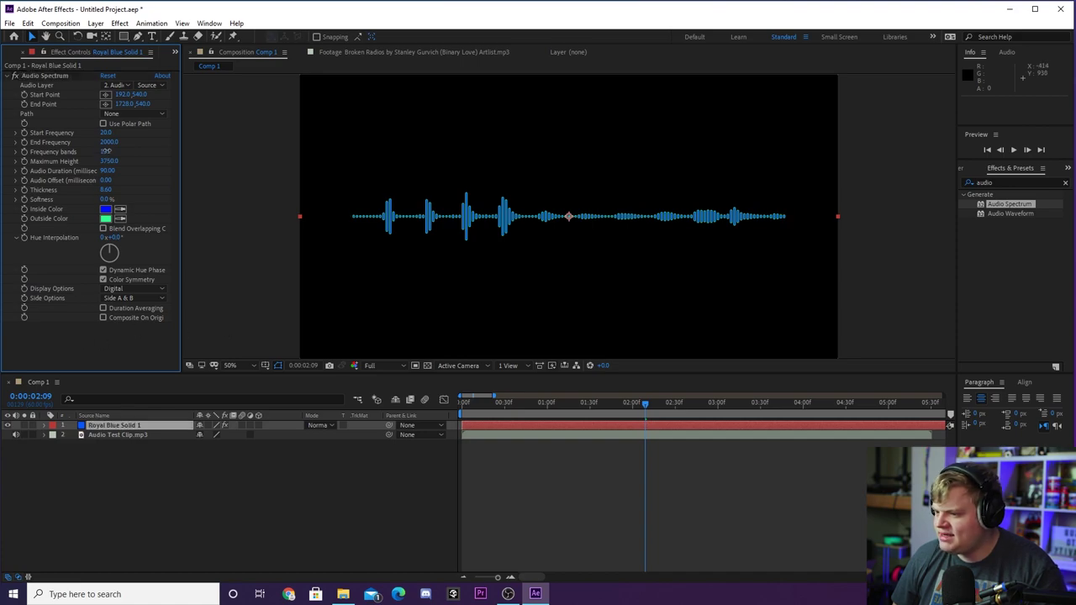
Settle Audio Spectrum at 205 frequency bands, 5.90 thickness and 3630 maximum height
{"action": "left_click_drag", "start_coordinate": [105, 152], "coordinate": [312, 160]}
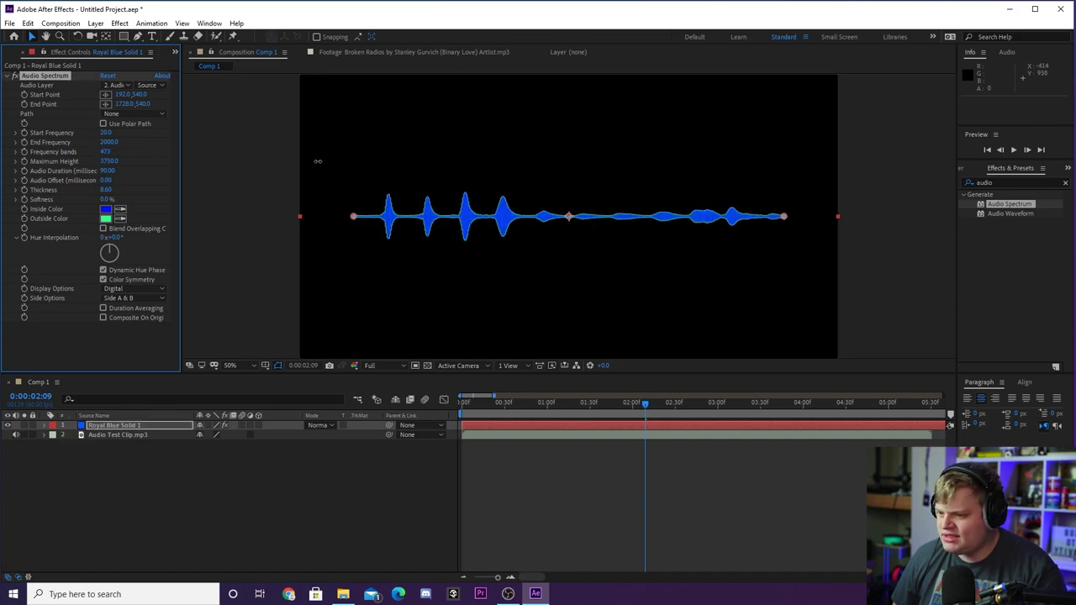
{"action": "left_click_drag", "start_coordinate": [411, 168], "coordinate": [703, 232]}
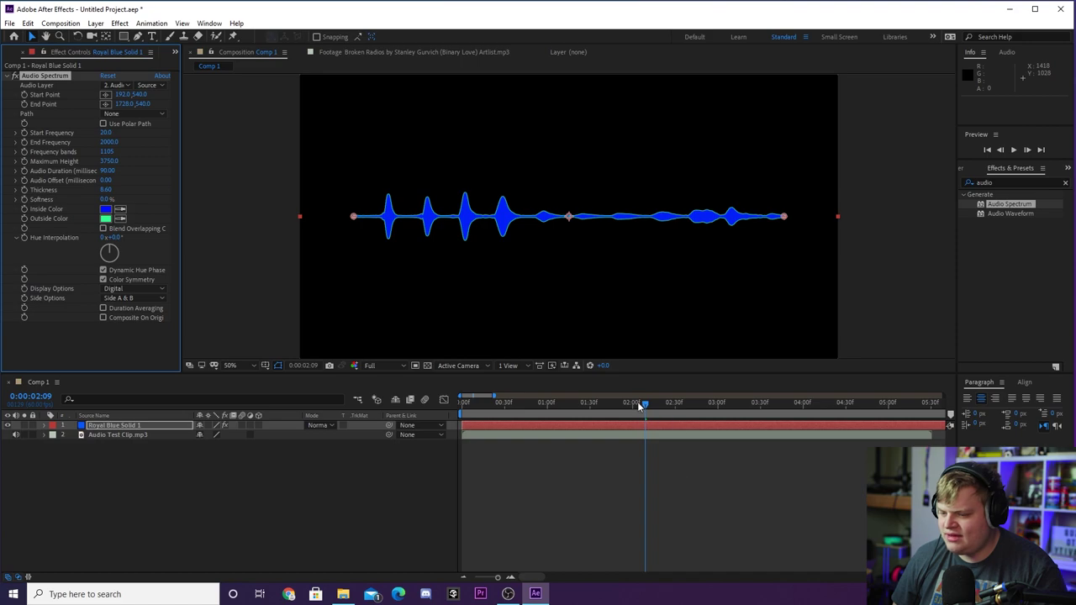
{"action": "key", "text": "Home"}
{"action": "left_click_drag", "start_coordinate": [109, 160], "coordinate": [7, 167]}
{"action": "left_click_drag", "start_coordinate": [105, 152], "coordinate": [71, 153]}
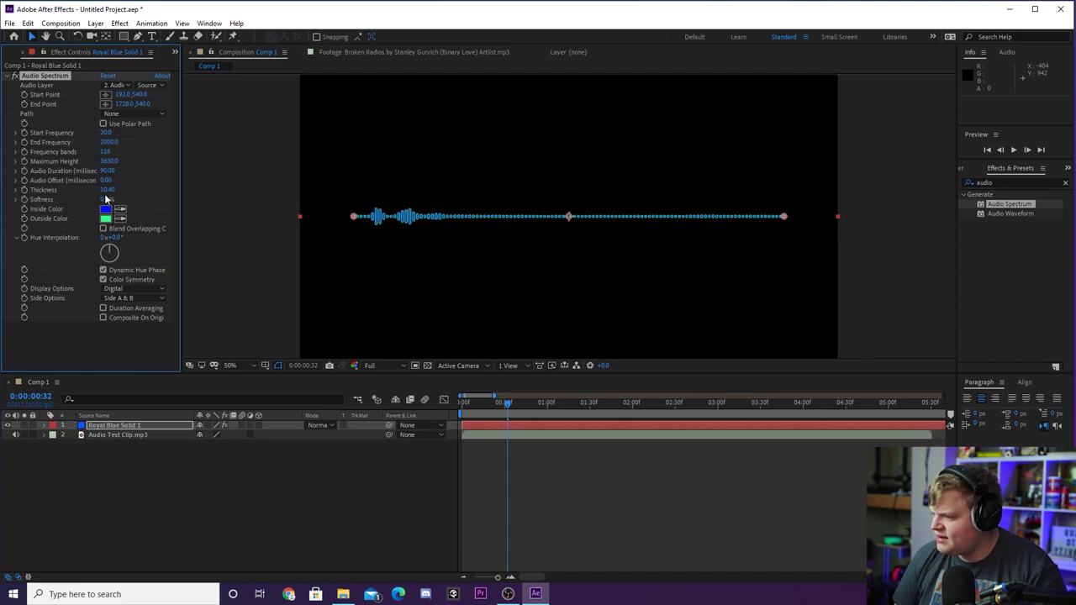
{"action": "left_click", "coordinate": [101, 199]}
{"action": "left_click_drag", "start_coordinate": [74, 196], "coordinate": [80, 192]}
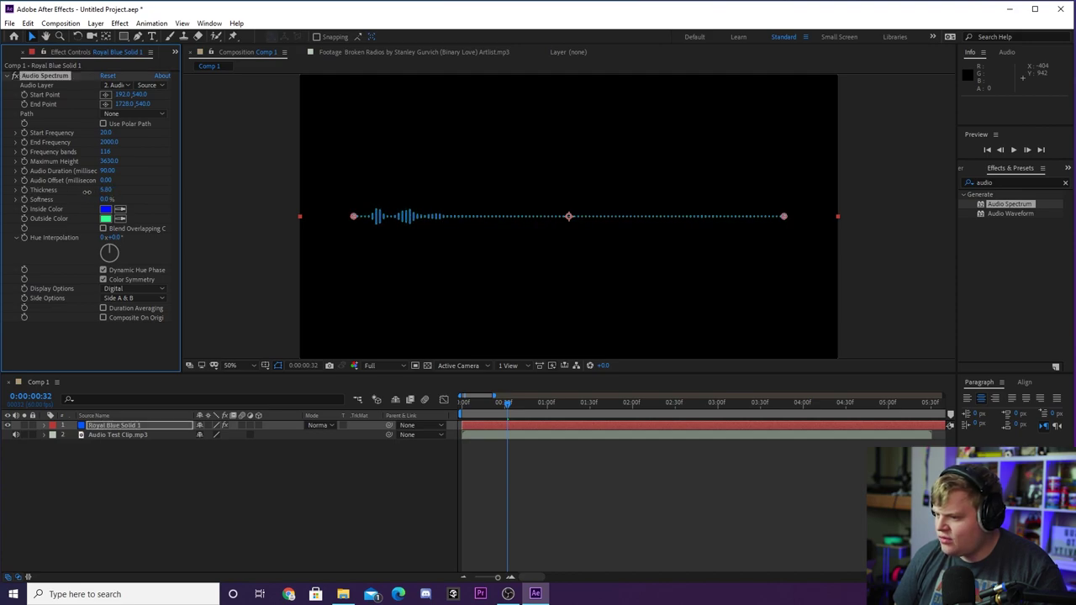
{"action": "left_click_drag", "start_coordinate": [106, 151], "coordinate": [151, 148]}
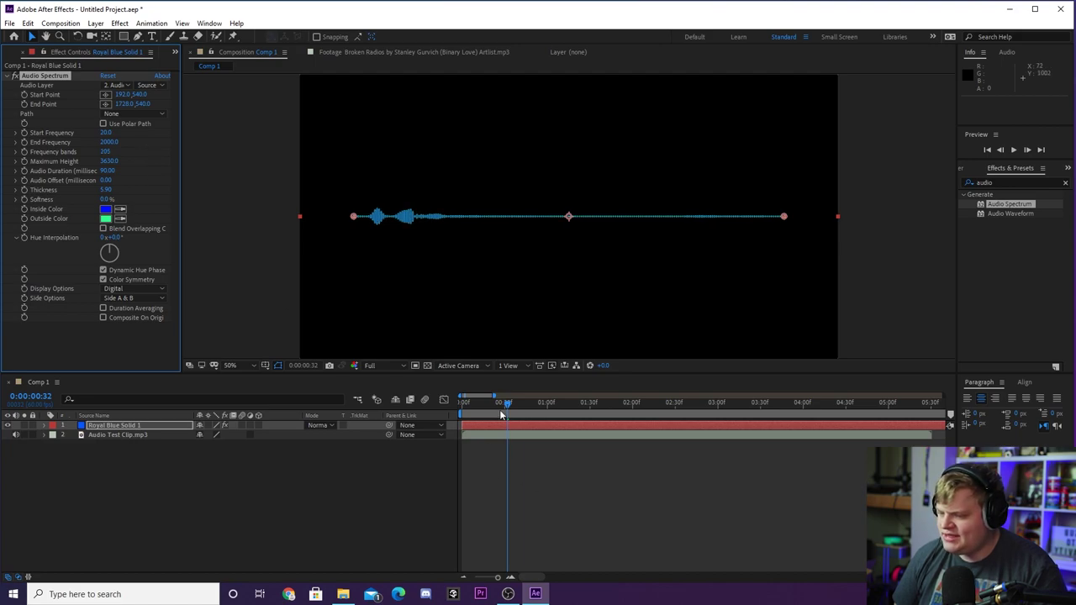
Preview the spectrum with the music from the start of the composition
{"action": "left_click", "coordinate": [132, 387]}
{"action": "key", "text": "Home"}
{"action": "key", "text": "space"}
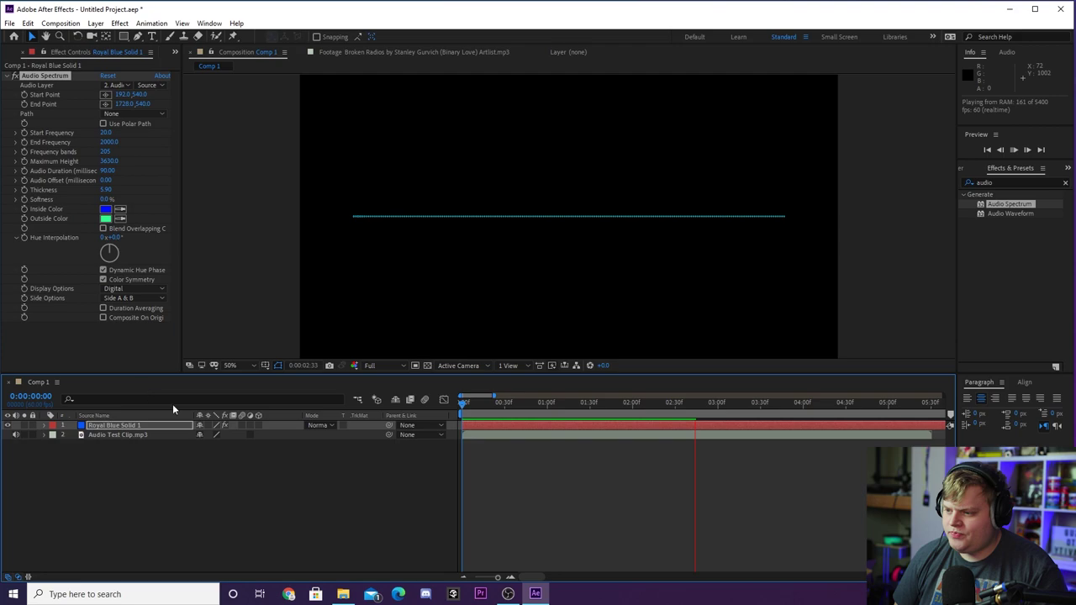
{"action": "left_click", "coordinate": [695, 427]}
Set Side Options to Side A, then Side B so bars hang below the line
{"action": "left_click_drag", "start_coordinate": [691, 408], "coordinate": [643, 418]}
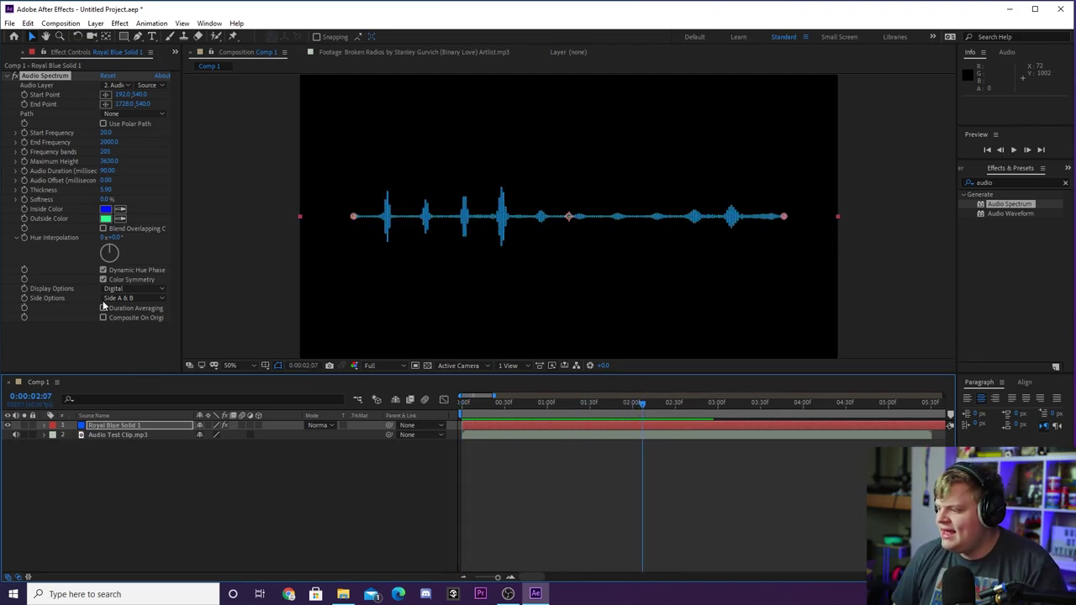
{"action": "left_click", "coordinate": [67, 299]}
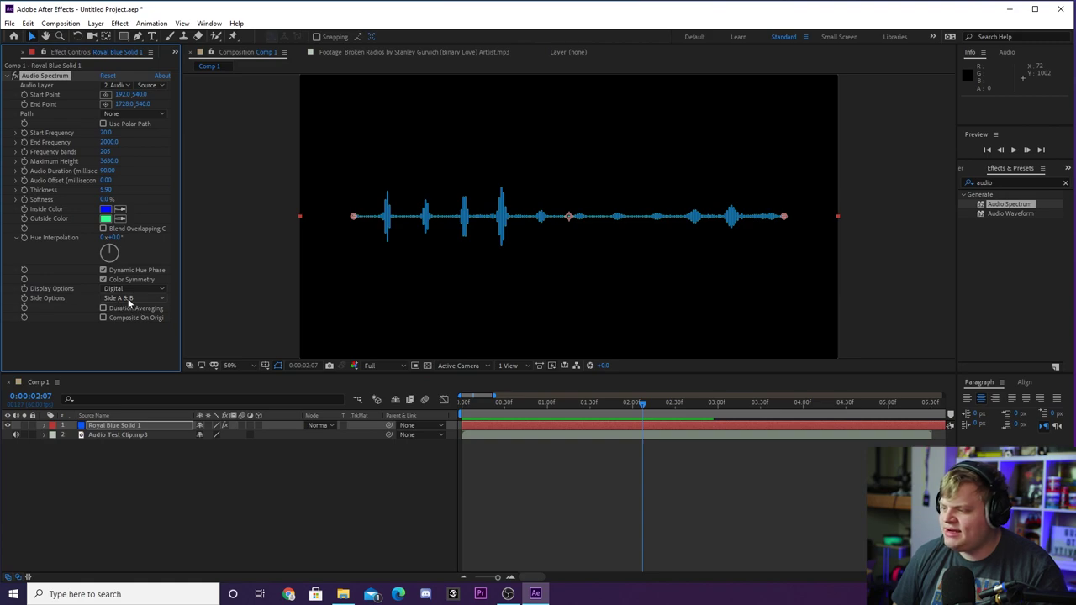
{"action": "left_click", "coordinate": [128, 299]}
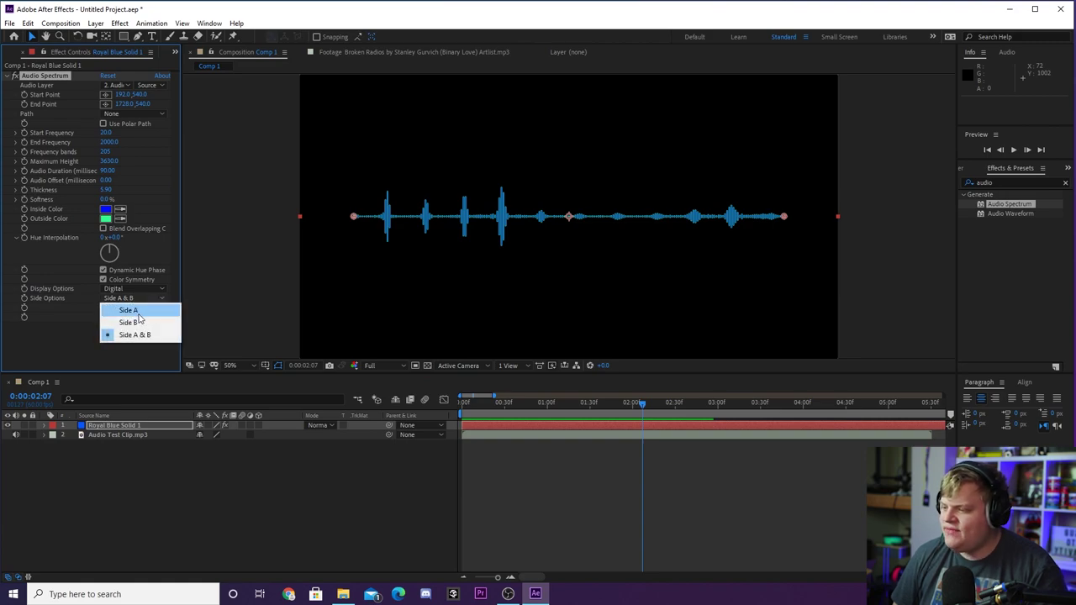
{"action": "left_click", "coordinate": [139, 317]}
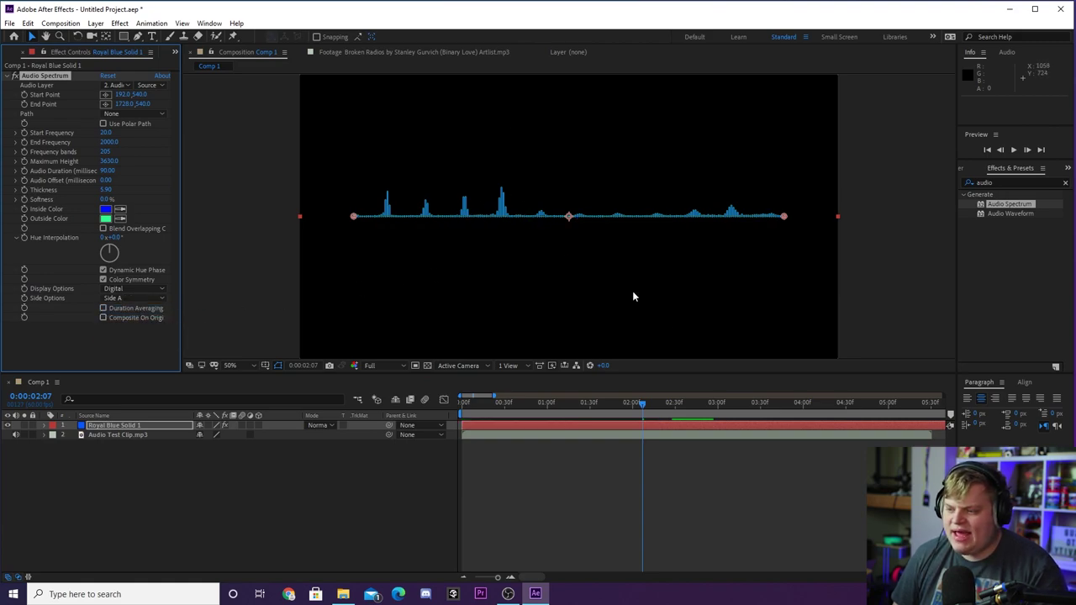
{"action": "left_click_drag", "start_coordinate": [636, 409], "coordinate": [733, 405]}
{"action": "left_click", "coordinate": [156, 297]}
{"action": "left_click", "coordinate": [148, 320]}
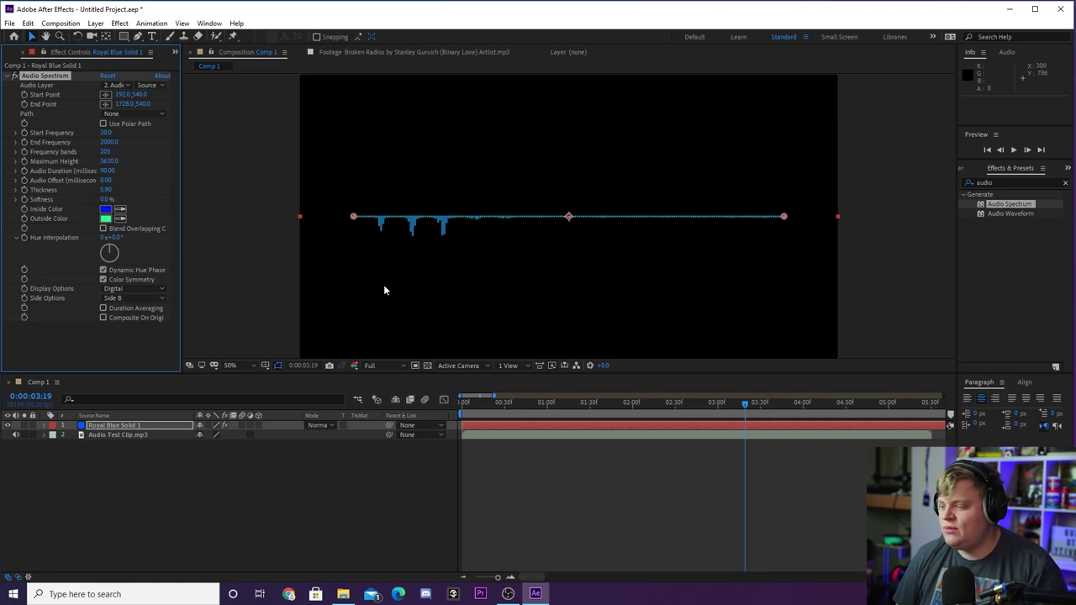
Try repositioning the spectrum's Start Point, then undo the move
{"action": "left_click_drag", "start_coordinate": [351, 218], "coordinate": [588, 193]}
{"action": "left_click_drag", "start_coordinate": [533, 163], "coordinate": [374, 188]}
{"action": "key", "text": "ctrl+z"}
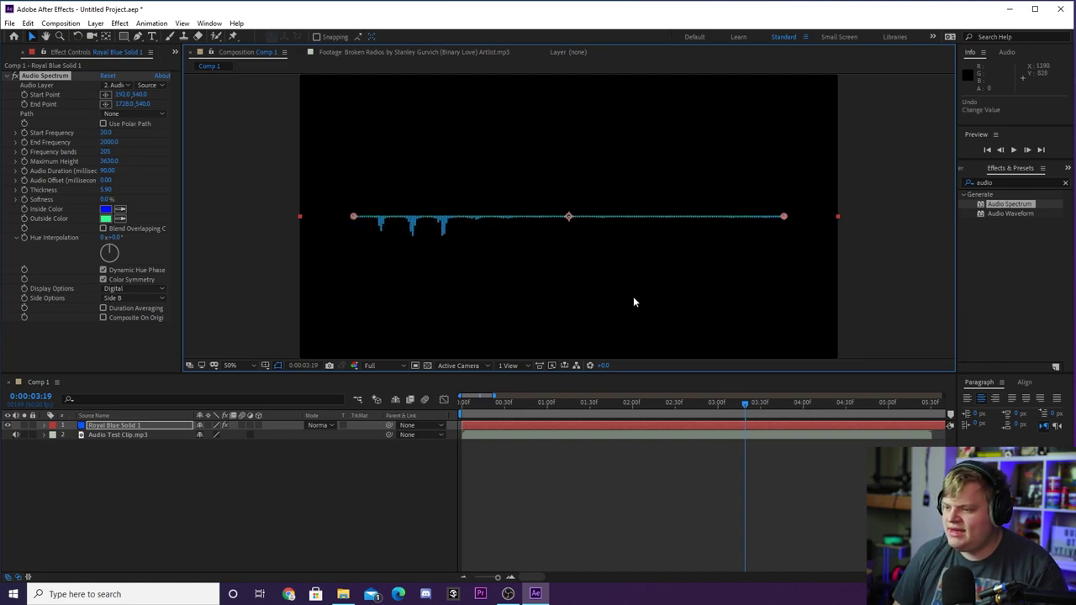
Scale the solid to about 125%, move it to Position 960, 2, and duplicate it
{"action": "key", "text": "comma"}
{"action": "left_click_drag", "start_coordinate": [433, 292], "coordinate": [391, 313]}
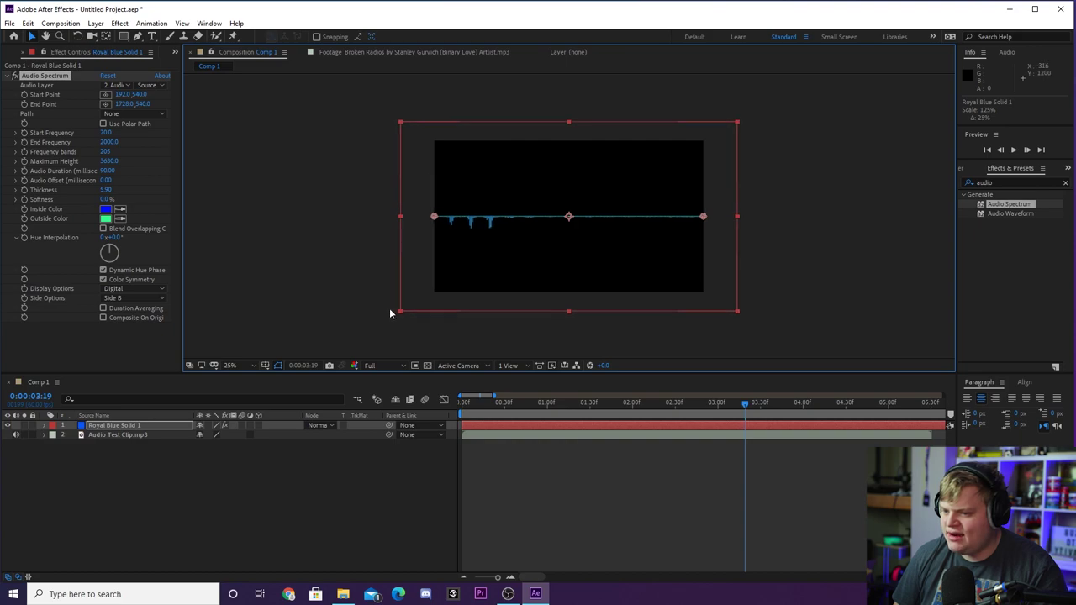
{"action": "left_click_drag", "start_coordinate": [543, 259], "coordinate": [546, 184]}
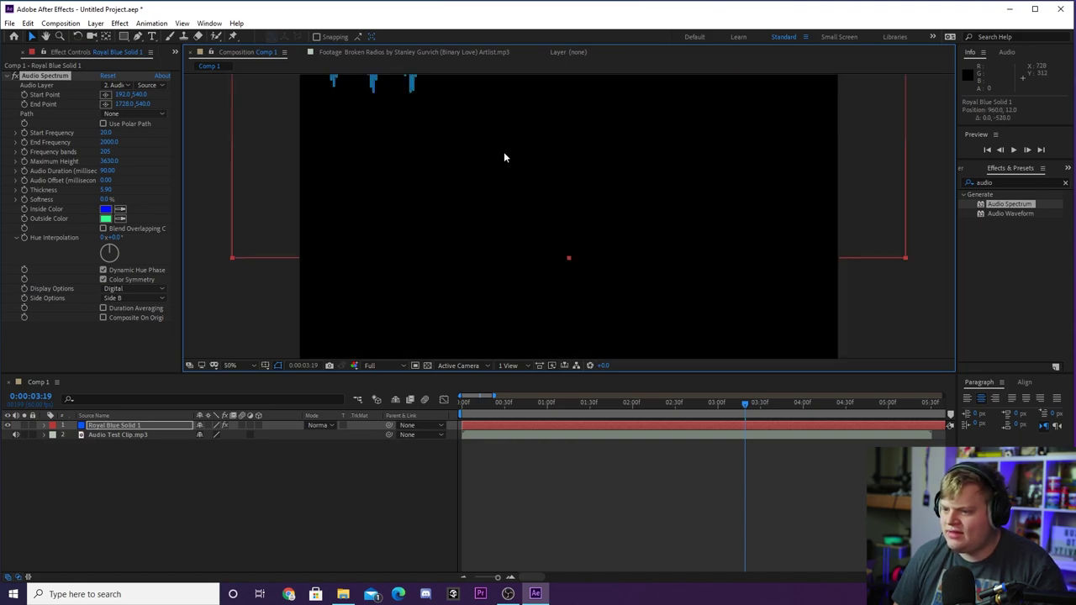
{"action": "scroll", "coordinate": [503, 151], "scroll_direction": "up", "scroll_amount": 2}
{"action": "left_click_drag", "start_coordinate": [478, 228], "coordinate": [475, 226]}
{"action": "scroll", "coordinate": [777, 209], "scroll_direction": "down", "scroll_amount": 1}
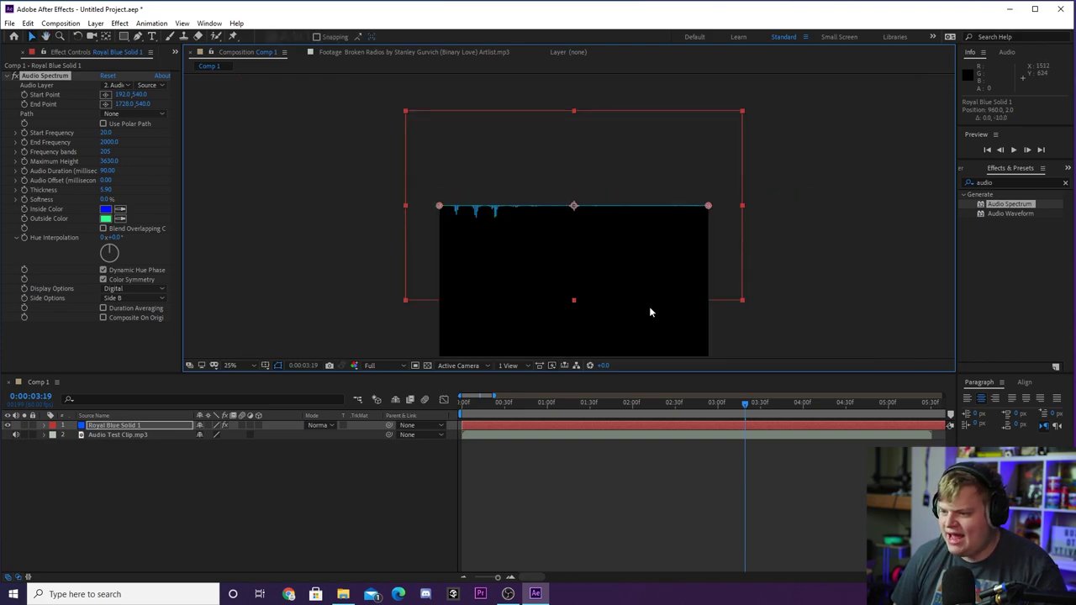
{"action": "left_click", "coordinate": [123, 427]}
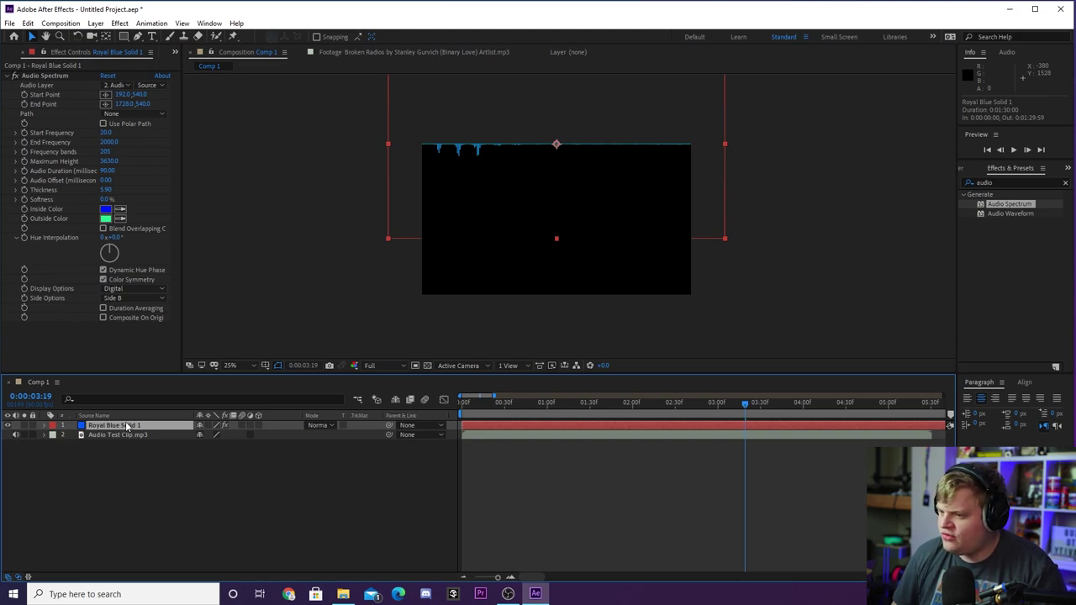
{"action": "key", "text": "ctrl+d"}
Set the duplicated spectrum to Side A and move it to the frame's bottom edge
{"action": "left_click_drag", "start_coordinate": [522, 187], "coordinate": [527, 272]}
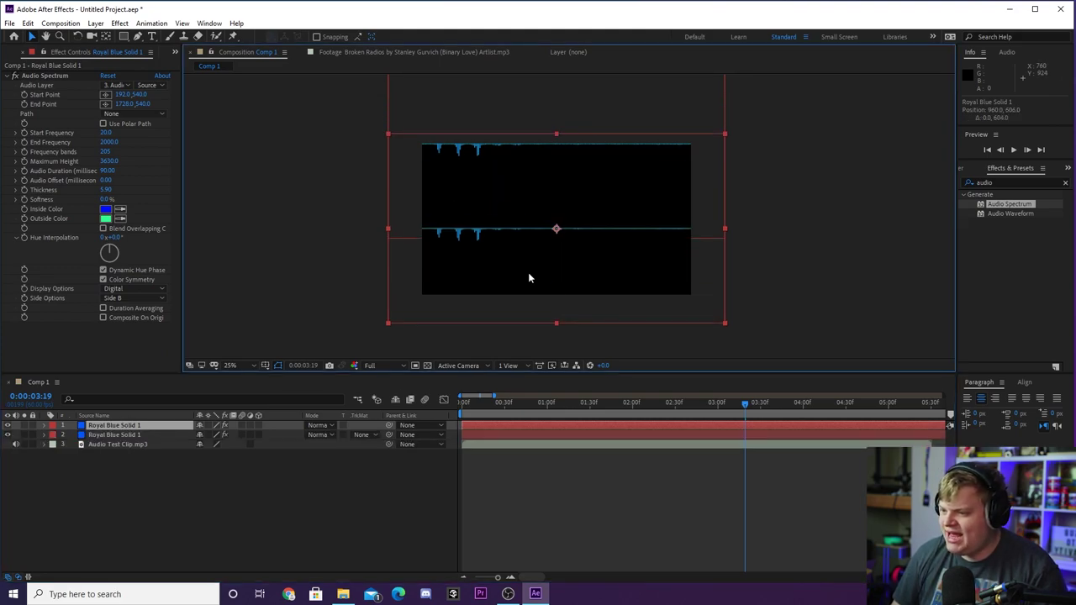
{"action": "left_click", "coordinate": [126, 298]}
{"action": "left_click", "coordinate": [127, 311]}
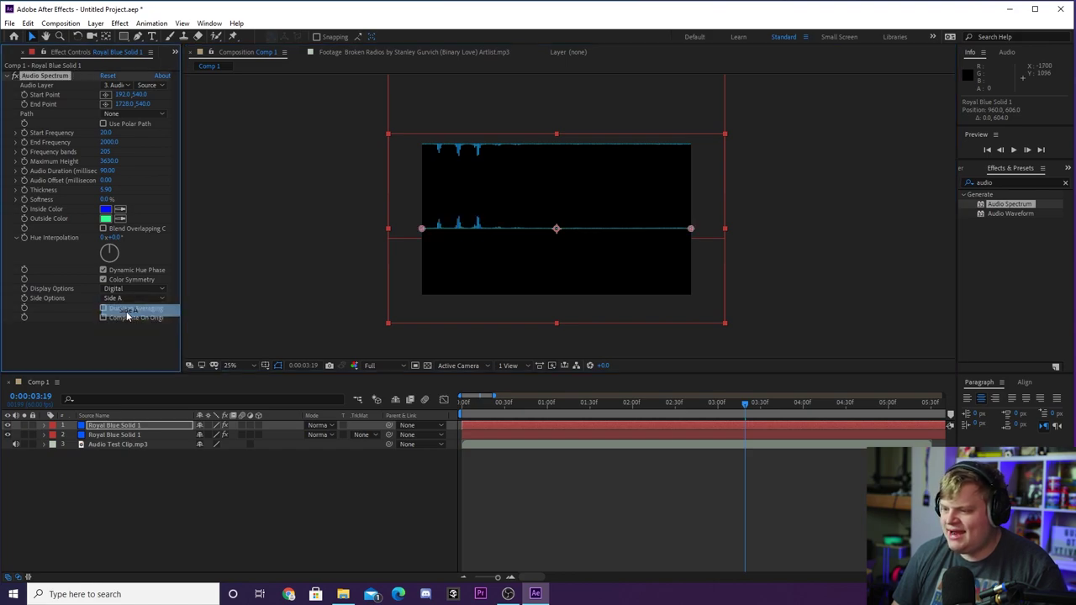
{"action": "left_click_drag", "start_coordinate": [519, 227], "coordinate": [523, 293]}
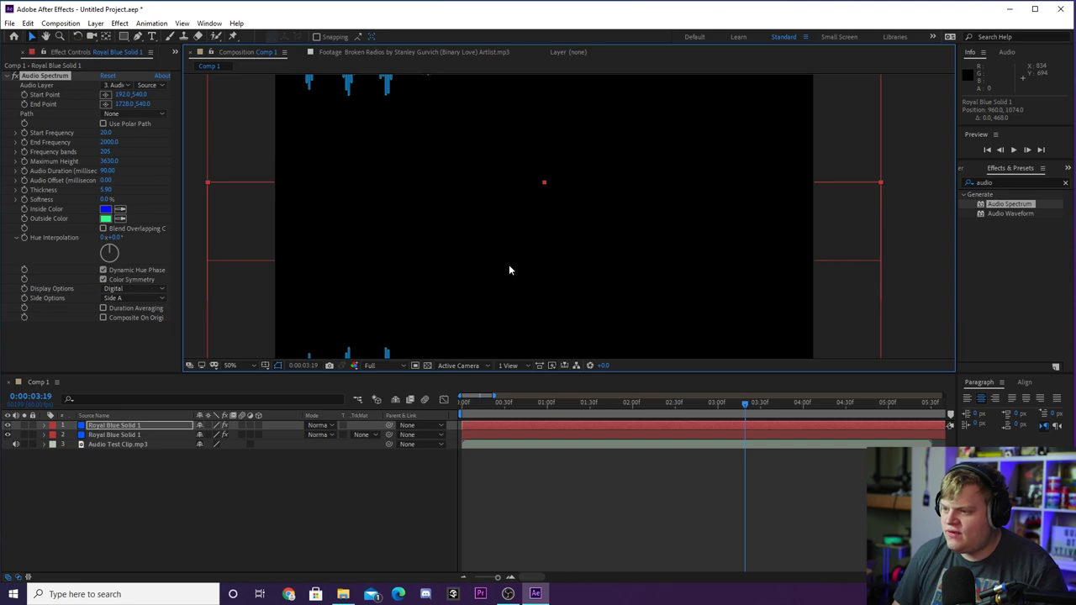
Fit the composition in view and preview both spectra from the start
{"action": "key", "text": "shift+slash"}
{"action": "key", "text": "Home"}
{"action": "key", "text": "space"}
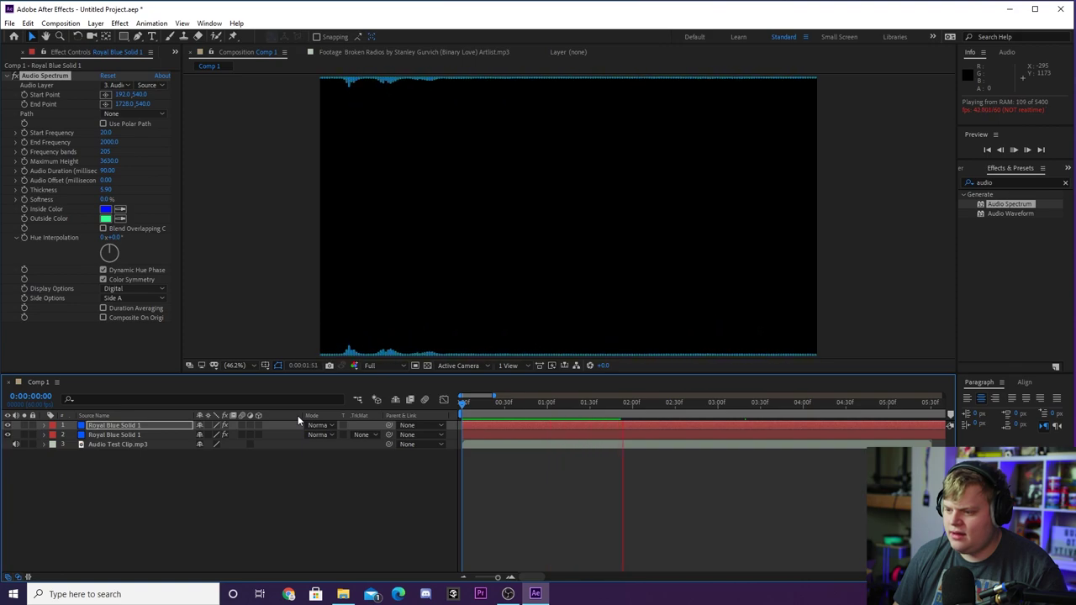
{"action": "key", "text": "space"}
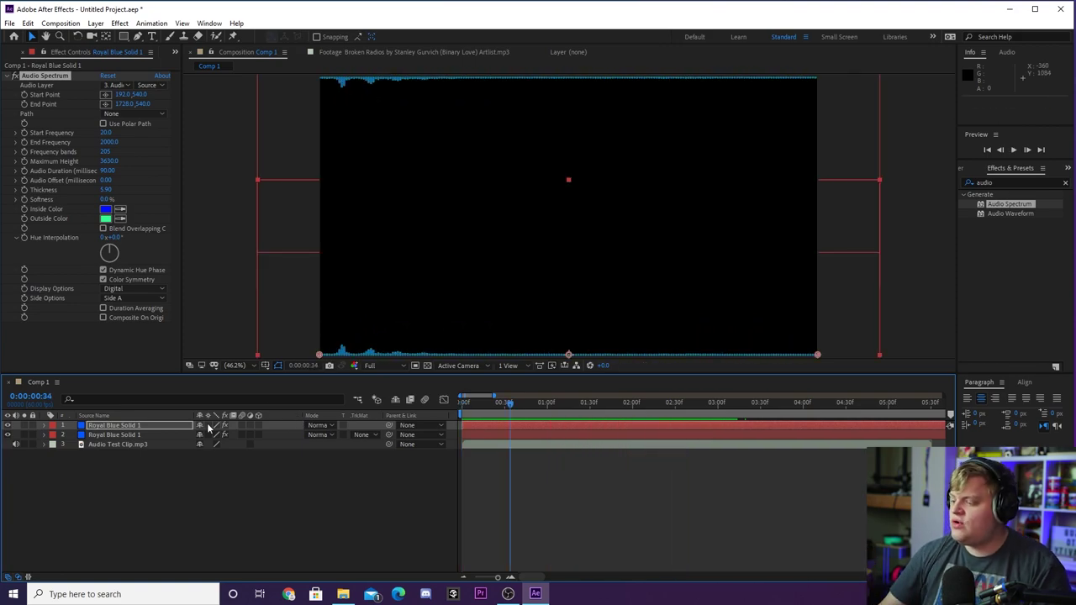
{"action": "left_click", "coordinate": [197, 455]}
{"action": "left_click", "coordinate": [96, 23]}
Create a grey solid and place it beneath both spectrum layers
{"action": "mouse_move", "coordinate": [110, 34]}
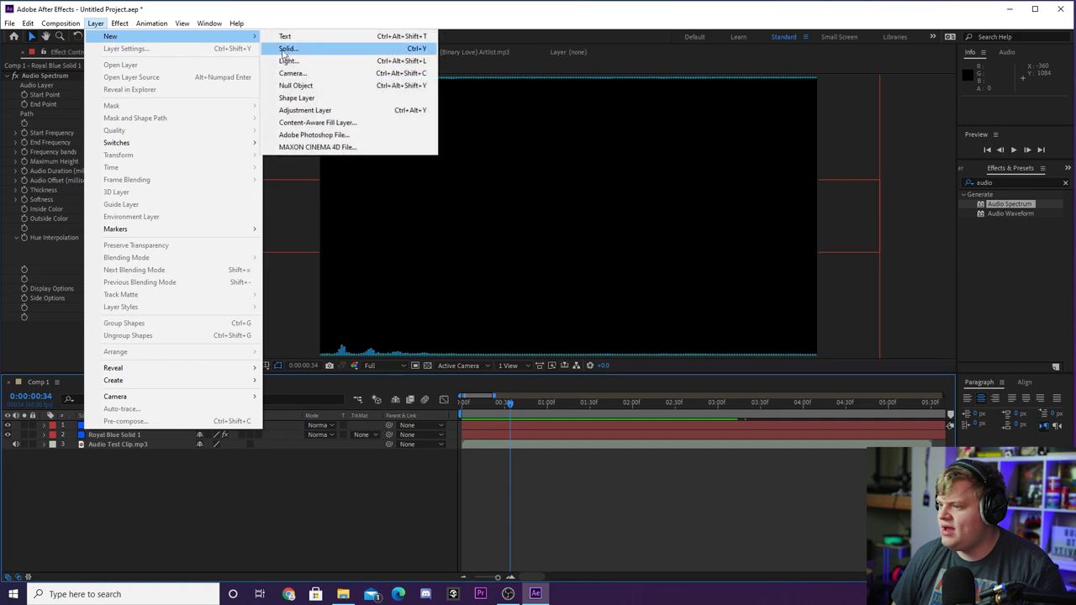
{"action": "left_click", "coordinate": [290, 48]}
{"action": "left_click", "coordinate": [544, 365]}
{"action": "left_click", "coordinate": [495, 435]}
{"action": "left_click", "coordinate": [740, 330]}
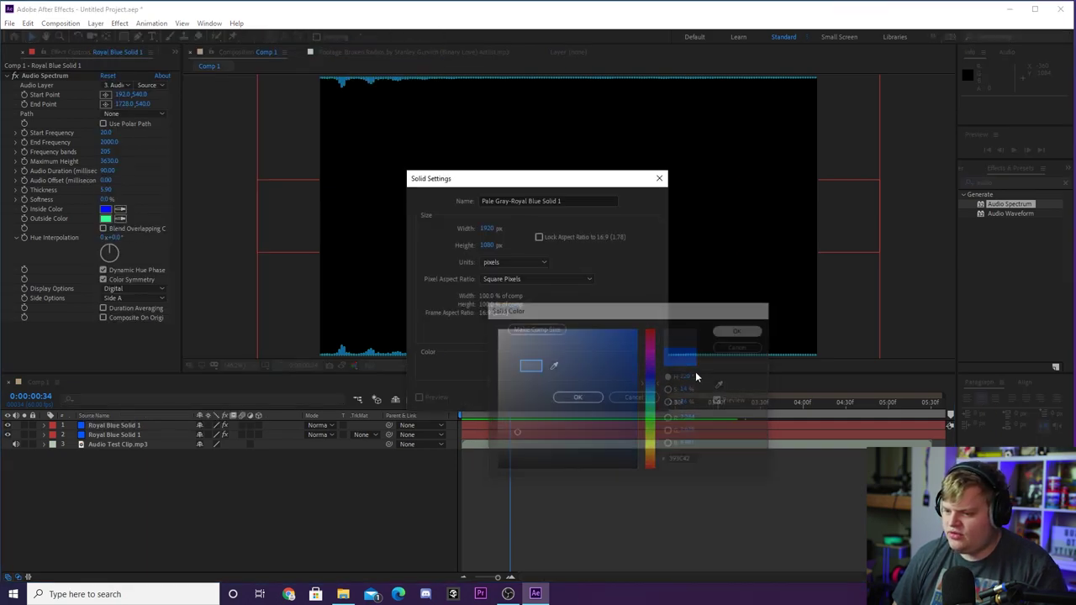
{"action": "left_click", "coordinate": [575, 397]}
{"action": "left_click_drag", "start_coordinate": [153, 428], "coordinate": [168, 452]}
Add a text layer reading 'STARTING SOON' in the frame
{"action": "left_click", "coordinate": [152, 36]}
{"action": "left_click", "coordinate": [463, 192]}
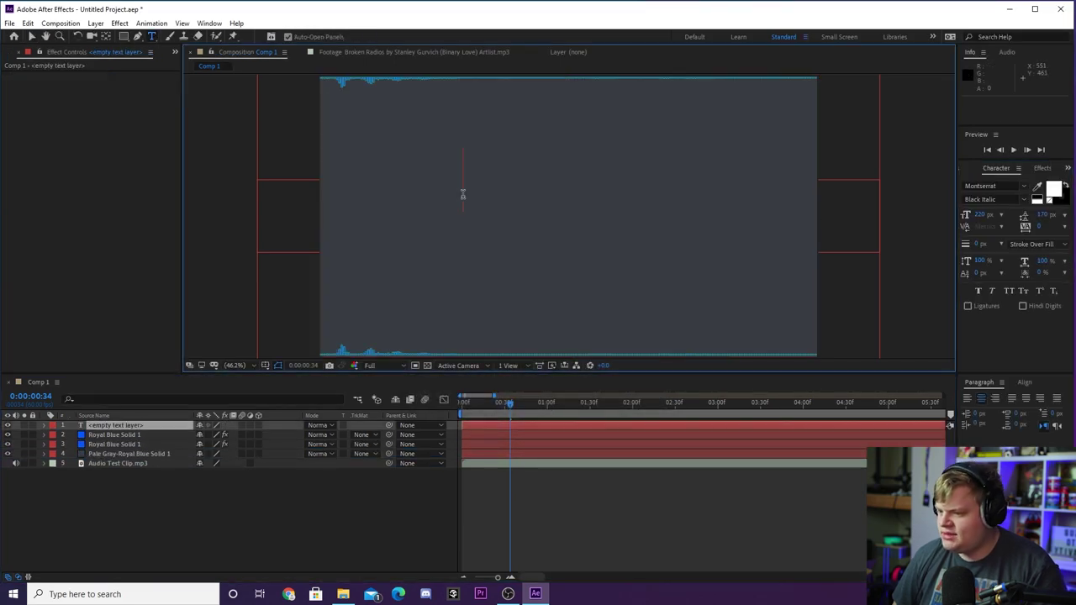
{"action": "type", "text": "STARTING SHOO"}
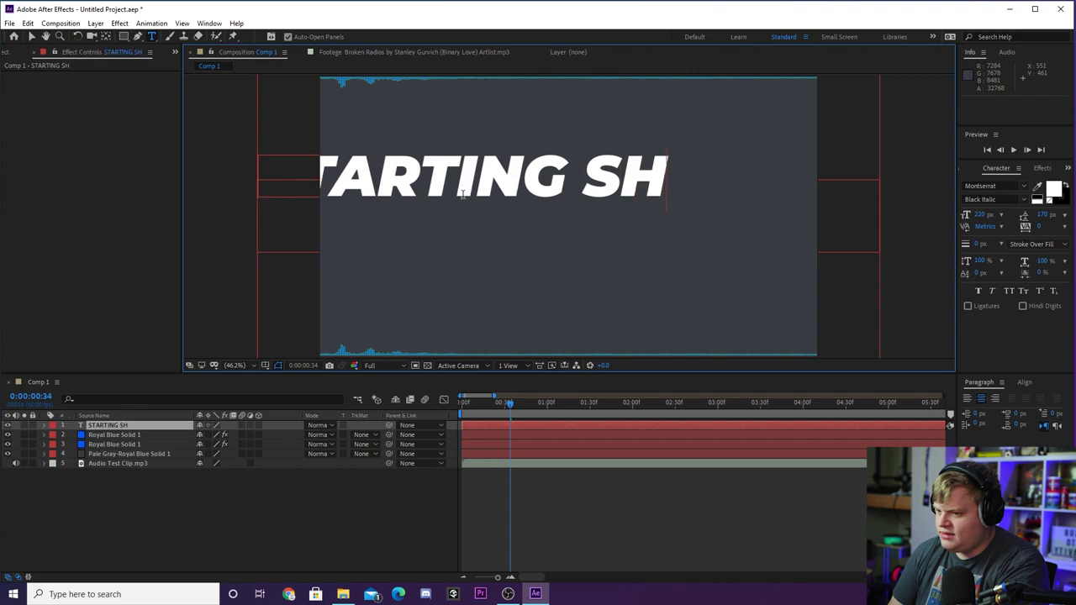
{"action": "key", "text": "BackSpace"}
{"action": "key", "text": "BackSpace"}
{"action": "key", "text": "BackSpace"}
{"action": "type", "text": "OON"}
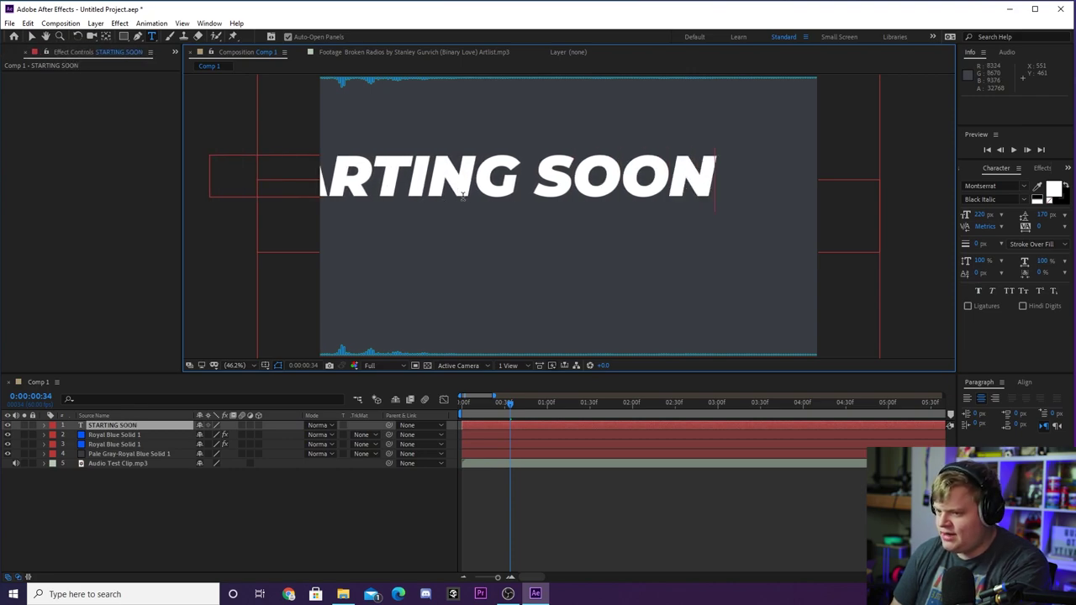
{"action": "left_click", "coordinate": [31, 36]}
Scale the text to about 73%, centre it in the comp, and preview
{"action": "left_click_drag", "start_coordinate": [715, 155], "coordinate": [651, 168]}
{"action": "left_click", "coordinate": [1024, 382]}
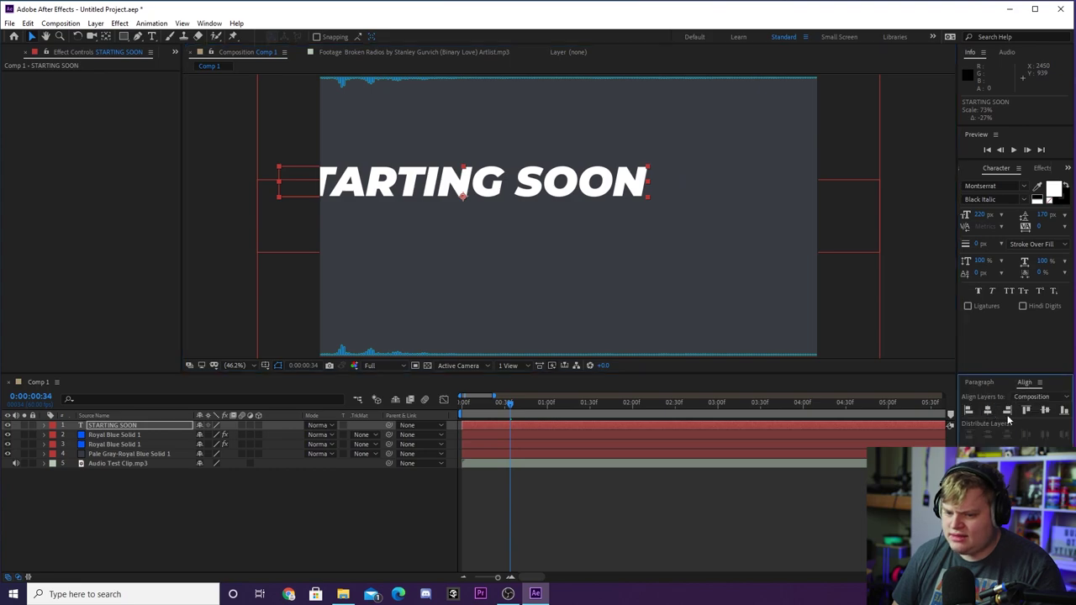
{"action": "left_click", "coordinate": [987, 410]}
{"action": "left_click", "coordinate": [1044, 410]}
{"action": "left_click", "coordinate": [672, 327]}
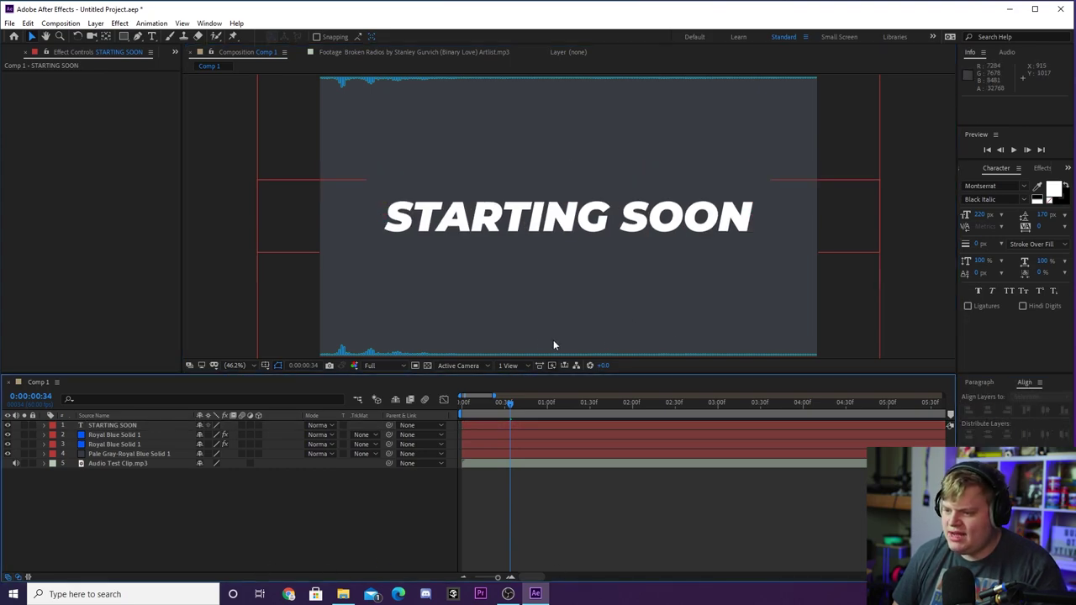
{"action": "key", "text": "Home"}
{"action": "key", "text": "space"}
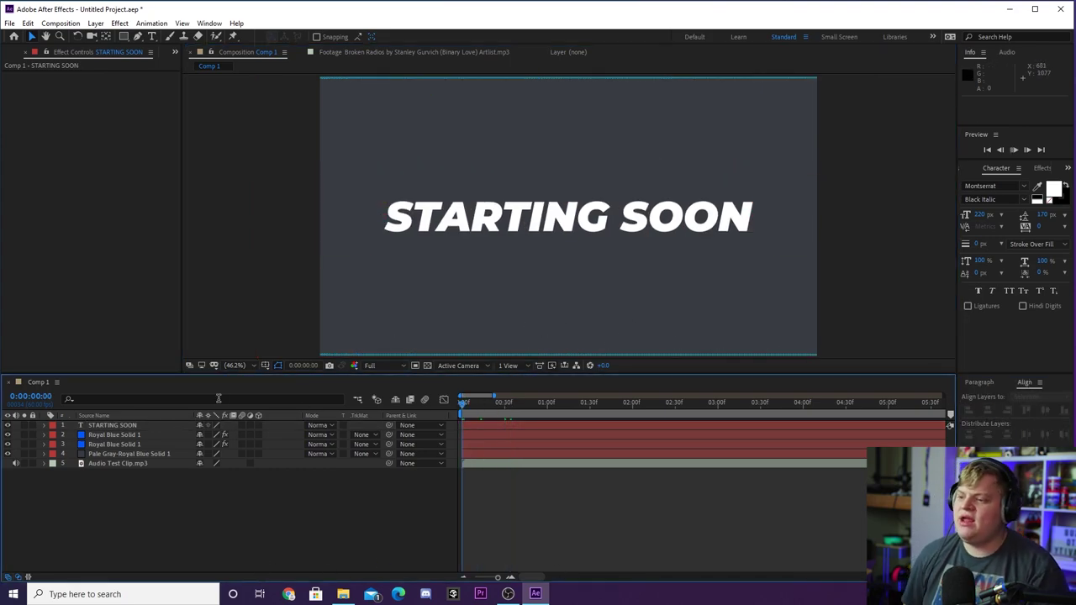
{"action": "key", "text": "space"}
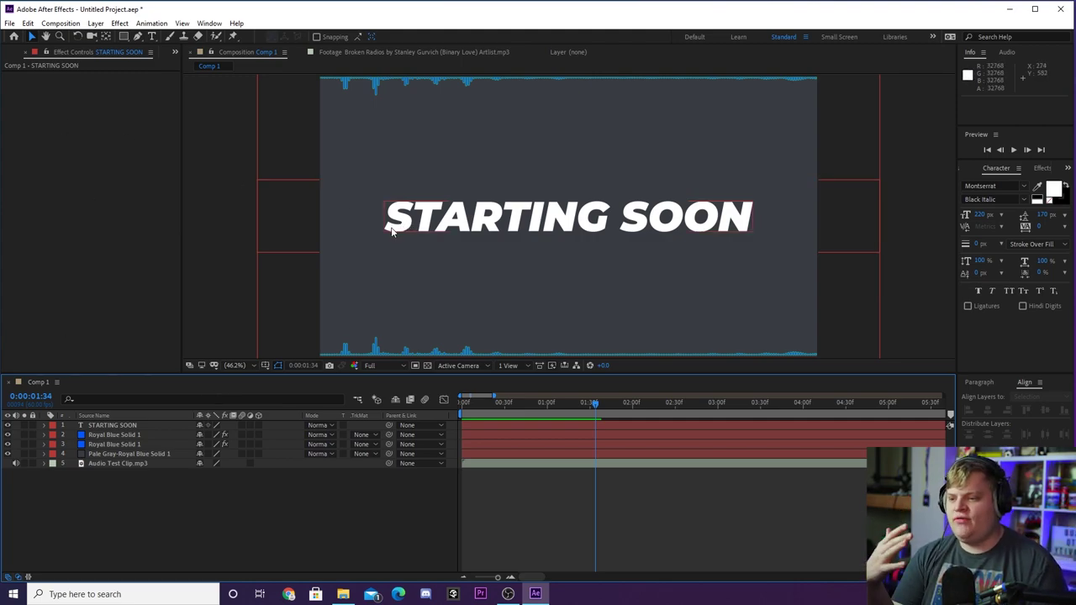
Add the Broken Radios track to the comp, delete Audio Test Clip, and adjust its start
{"action": "left_click", "coordinate": [12, 53]}
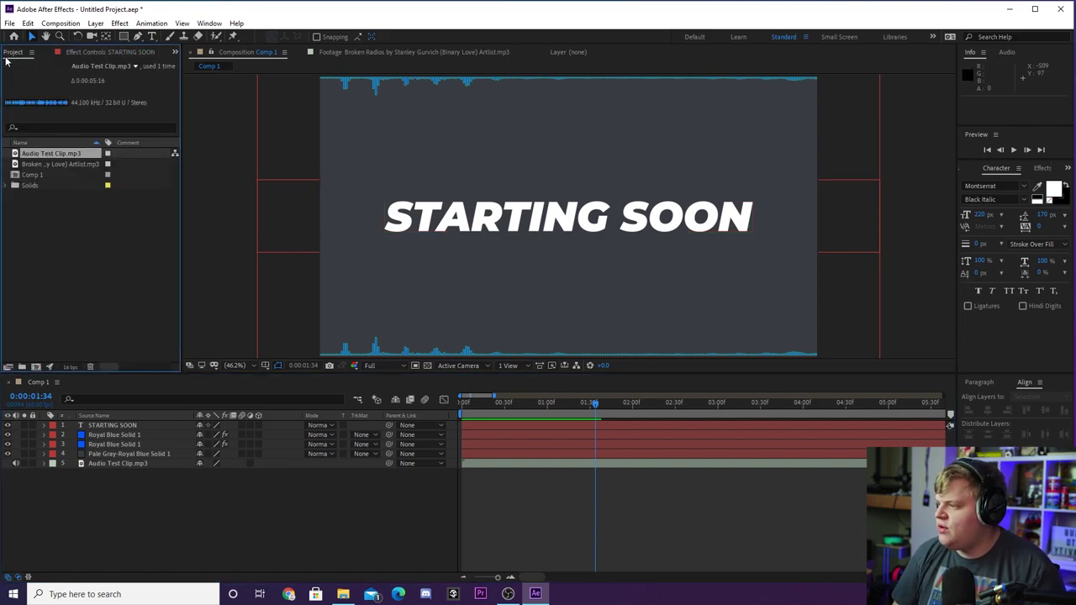
{"action": "left_click_drag", "start_coordinate": [58, 164], "coordinate": [155, 509]}
{"action": "left_click", "coordinate": [252, 507]}
{"action": "left_click", "coordinate": [112, 463]}
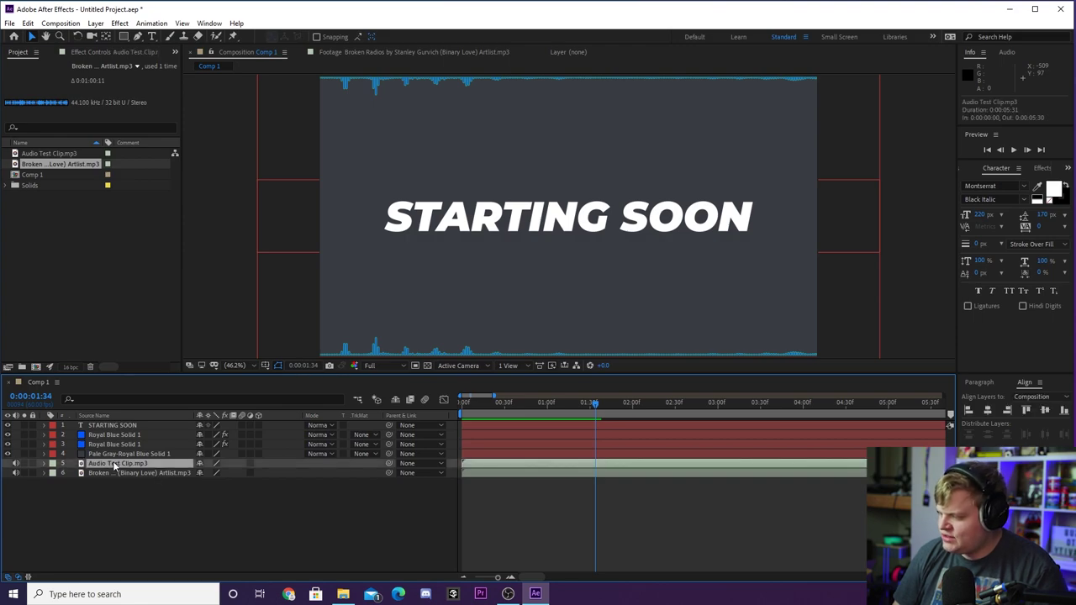
{"action": "key", "text": "Delete"}
{"action": "left_click_drag", "start_coordinate": [482, 467], "coordinate": [578, 465]}
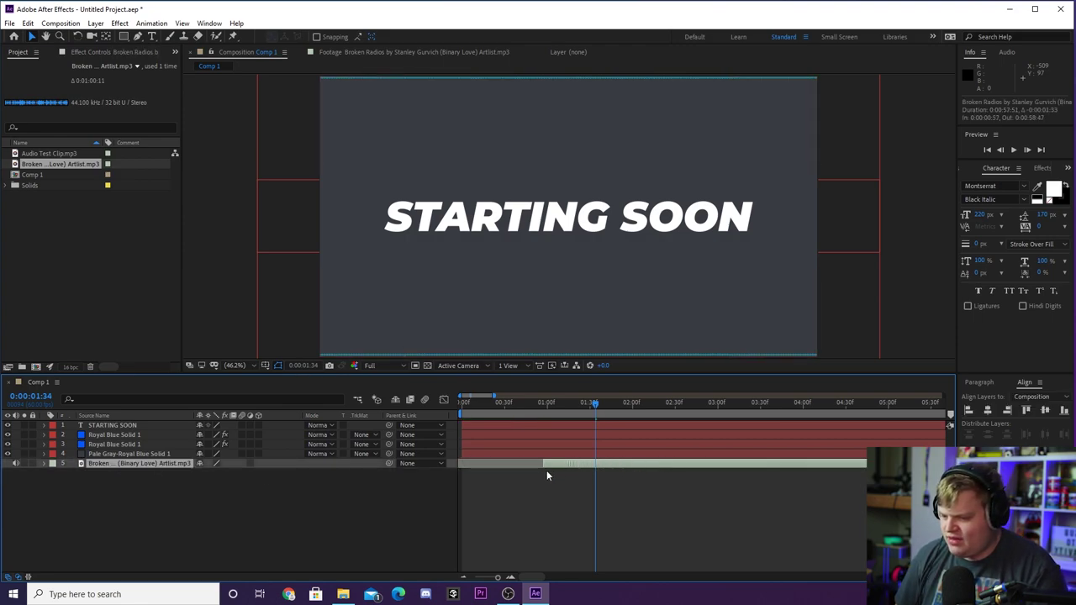
{"action": "left_click_drag", "start_coordinate": [489, 408], "coordinate": [462, 409]}
{"action": "left_click", "coordinate": [88, 488]}
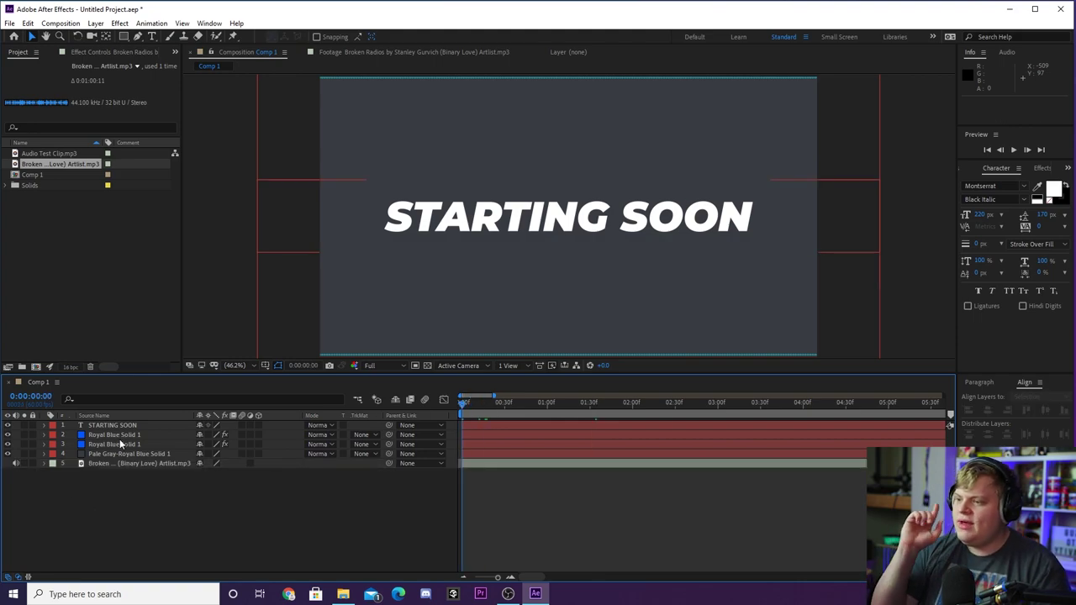
{"action": "left_click_drag", "start_coordinate": [479, 402], "coordinate": [367, 427]}
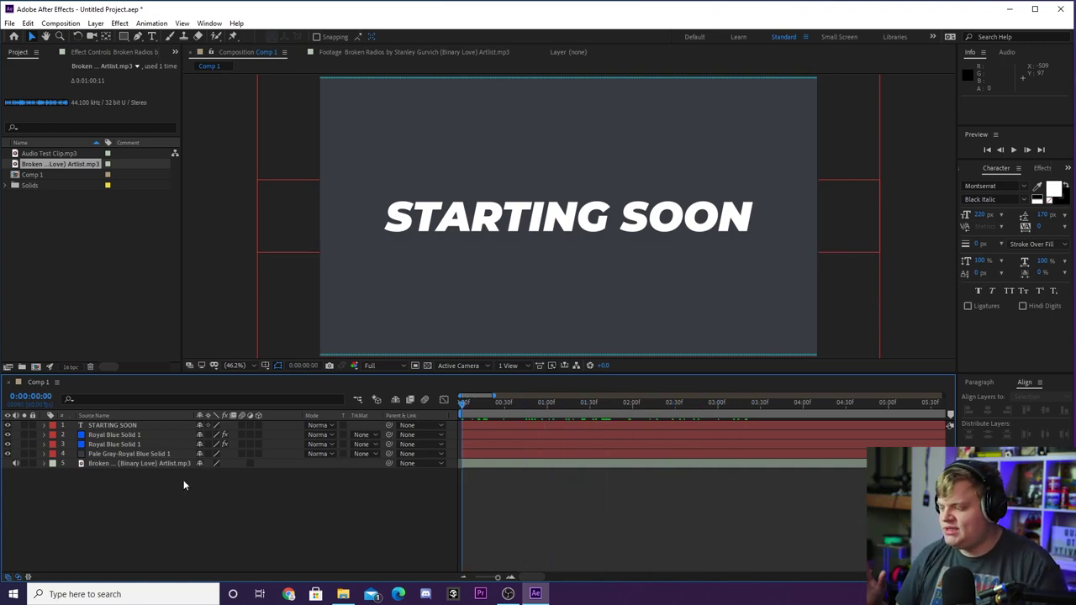
Set both spectra's Audio Layer to the Broken Radios track
{"action": "left_click", "coordinate": [114, 443]}
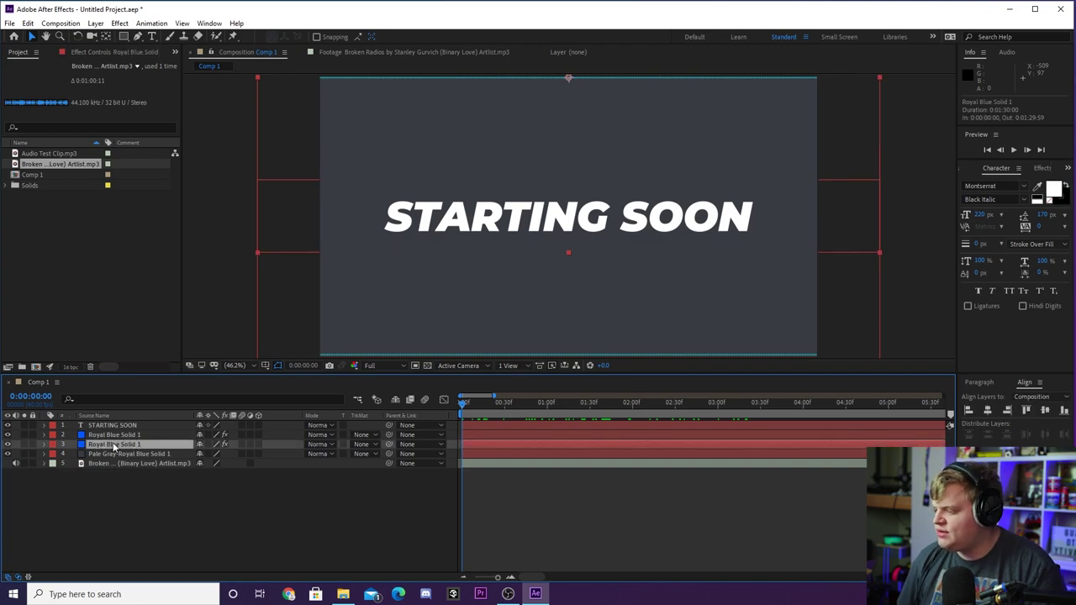
{"action": "left_click", "coordinate": [89, 52]}
{"action": "left_click", "coordinate": [123, 86]}
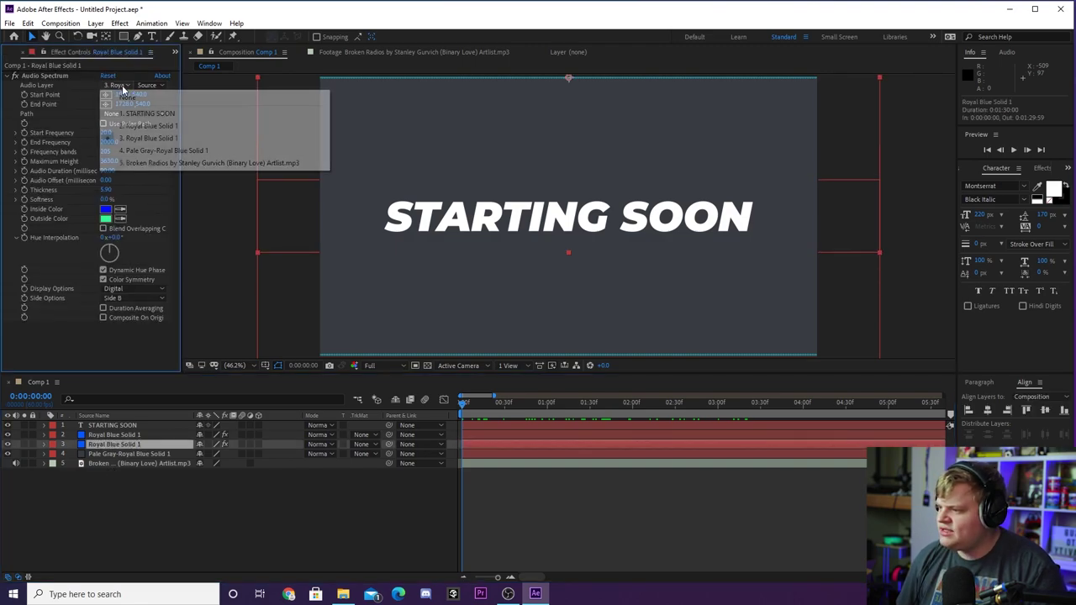
{"action": "left_click", "coordinate": [177, 166]}
{"action": "left_click", "coordinate": [135, 436]}
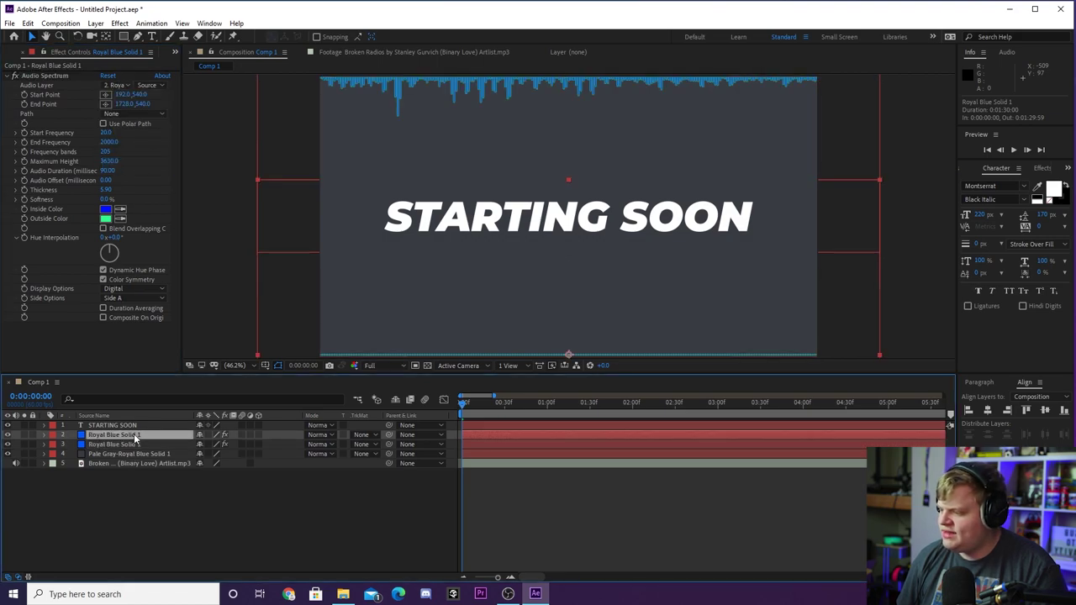
{"action": "left_click", "coordinate": [123, 86]}
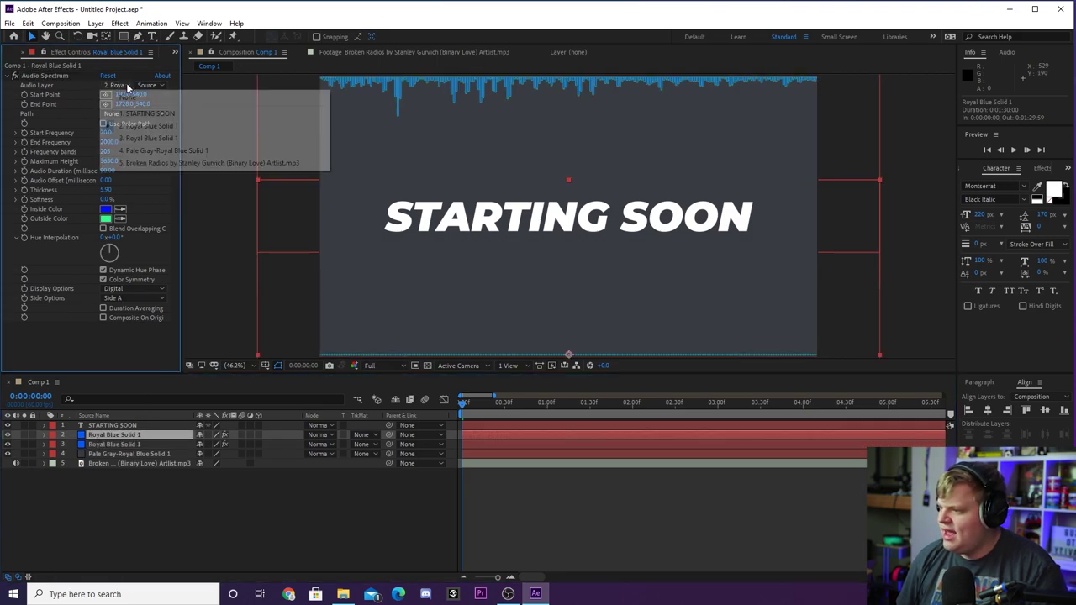
{"action": "left_click", "coordinate": [161, 164]}
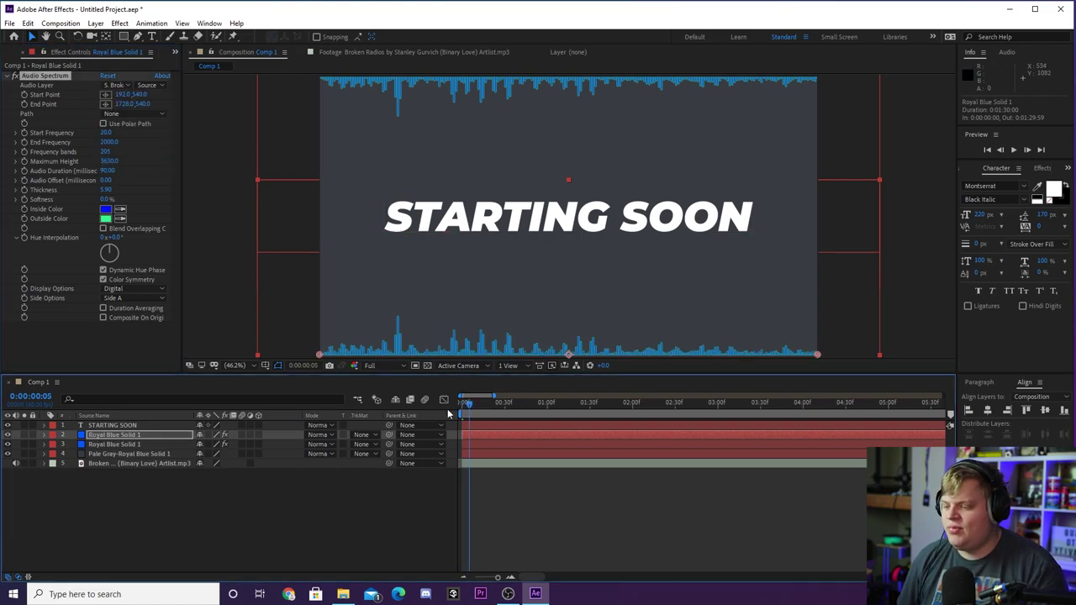
Preview the spectra reacting to the music, then move to about three seconds
{"action": "key", "text": "space"}
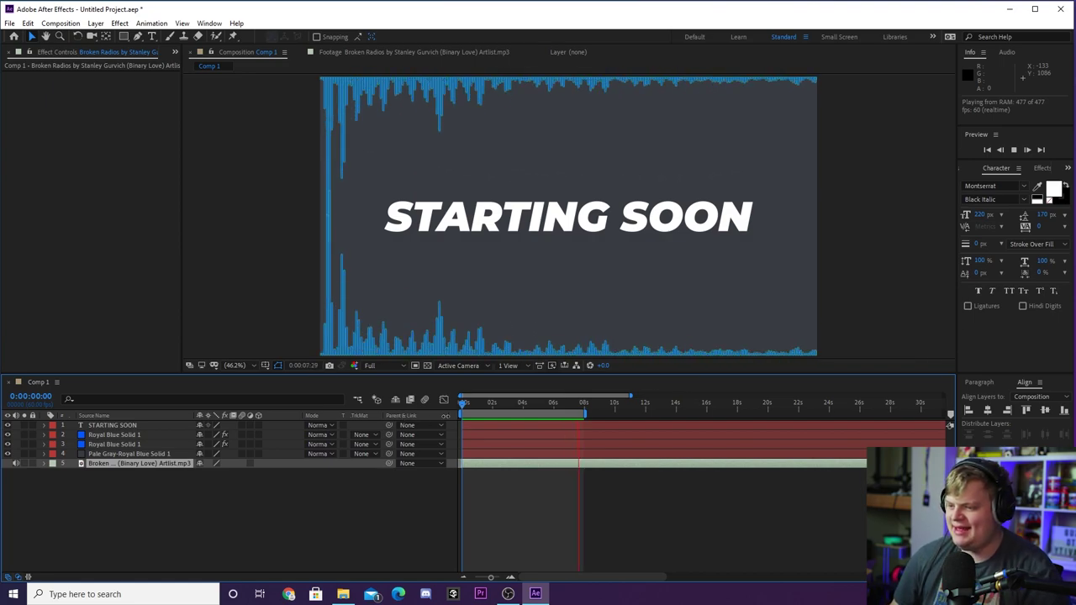
{"action": "key", "text": "space"}
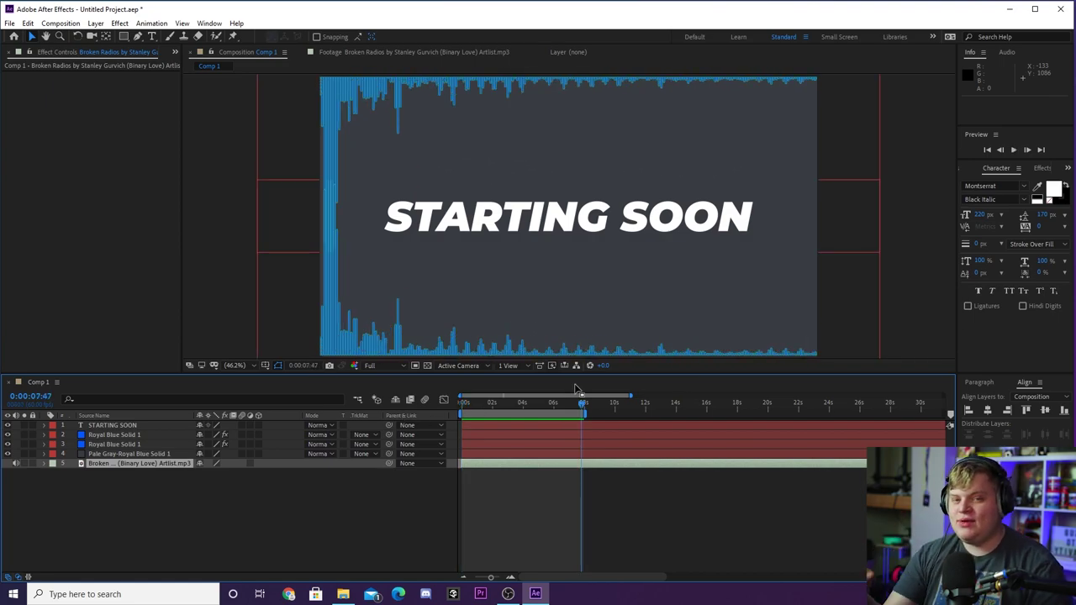
{"action": "left_click", "coordinate": [423, 129]}
{"action": "left_click_drag", "start_coordinate": [502, 401], "coordinate": [512, 403]}
Duplicate the bottom spectrum, centre it vertically, and set it to mirror on both sides
{"action": "left_click", "coordinate": [126, 435]}
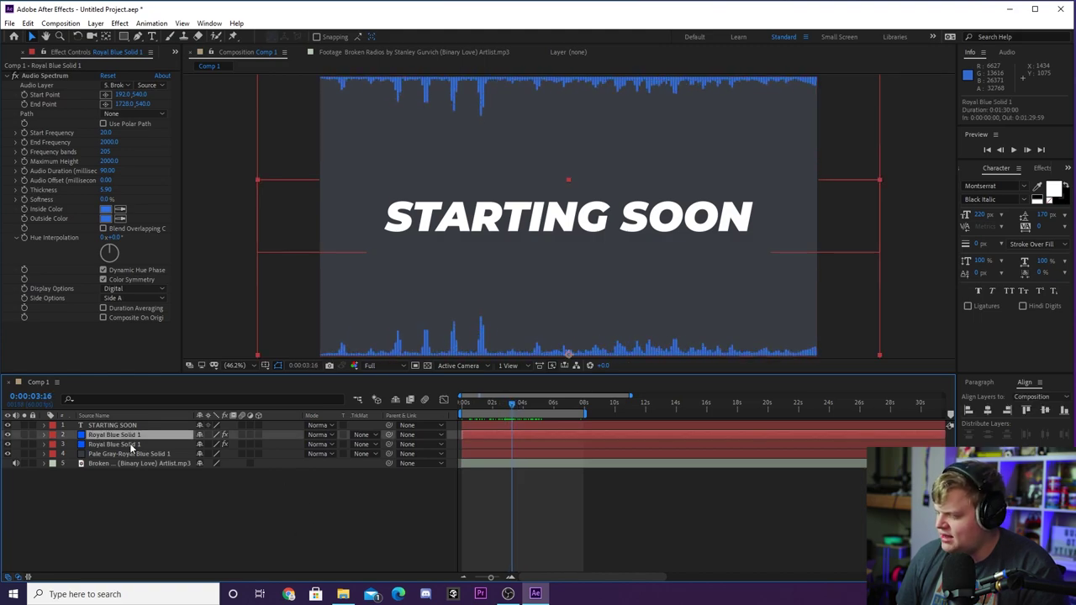
{"action": "key", "text": "ctrl+d"}
{"action": "left_click_drag", "start_coordinate": [834, 326], "coordinate": [830, 238]}
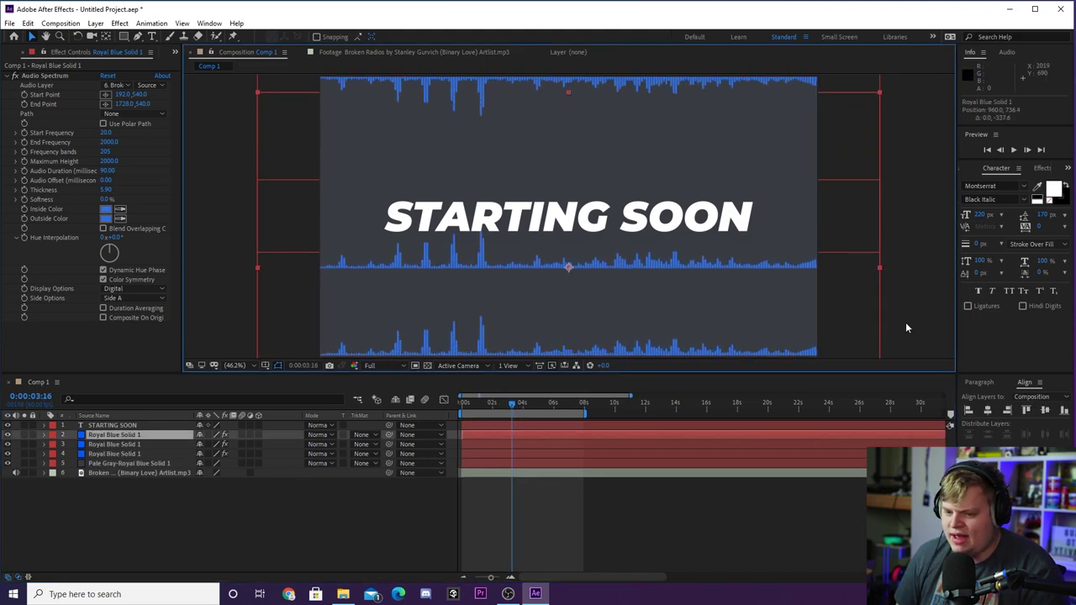
{"action": "left_click", "coordinate": [1045, 409]}
{"action": "left_click", "coordinate": [119, 298]}
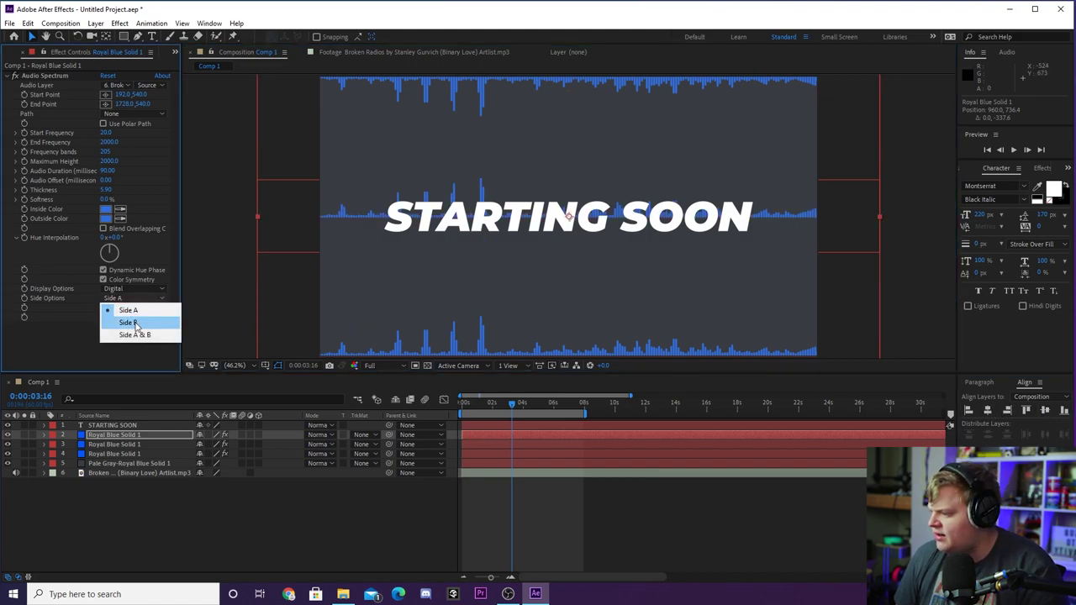
{"action": "left_click", "coordinate": [126, 333]}
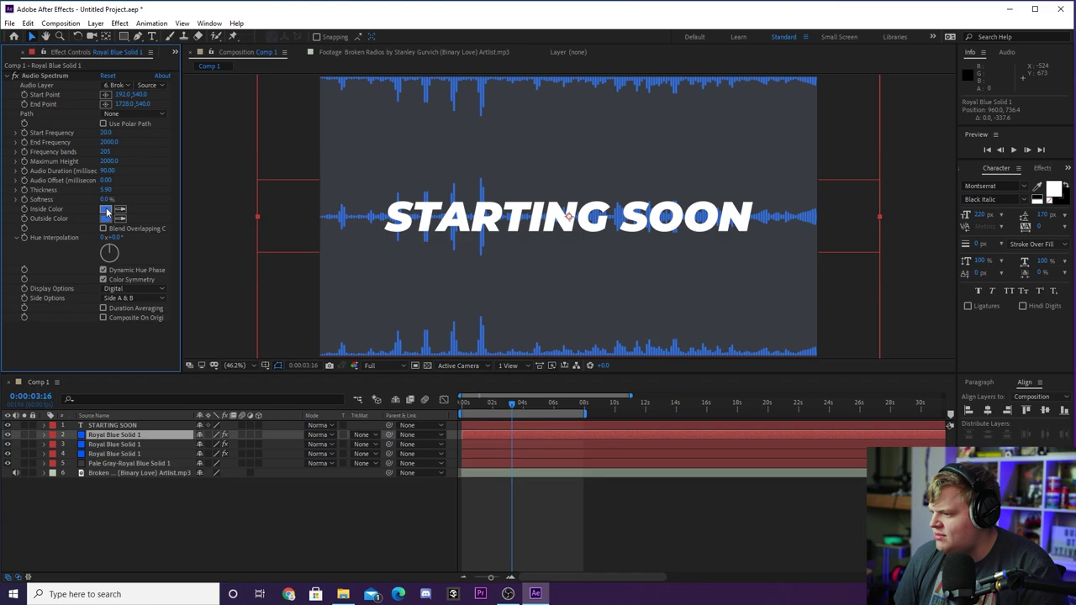
Colour the middle spectrum with the sampled background grey, lightened slightly
{"action": "left_click", "coordinate": [106, 209]}
{"action": "left_click", "coordinate": [738, 347]}
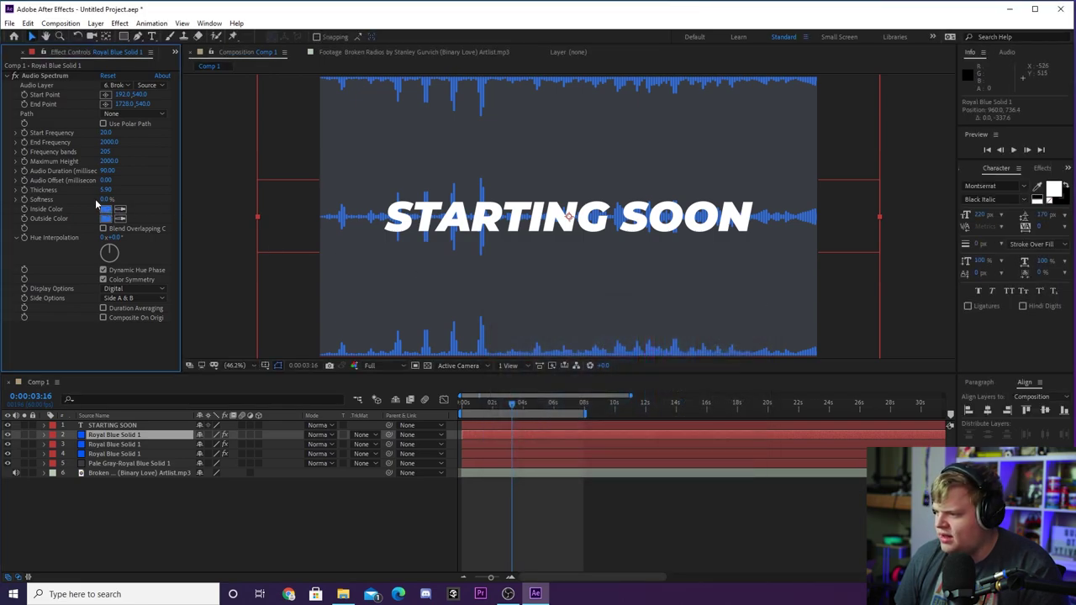
{"action": "left_click", "coordinate": [120, 210]}
{"action": "left_click", "coordinate": [442, 284]}
{"action": "left_click", "coordinate": [120, 219]}
{"action": "left_click", "coordinate": [428, 277]}
{"action": "left_click", "coordinate": [105, 209]}
{"action": "left_click_drag", "start_coordinate": [514, 433], "coordinate": [507, 421]}
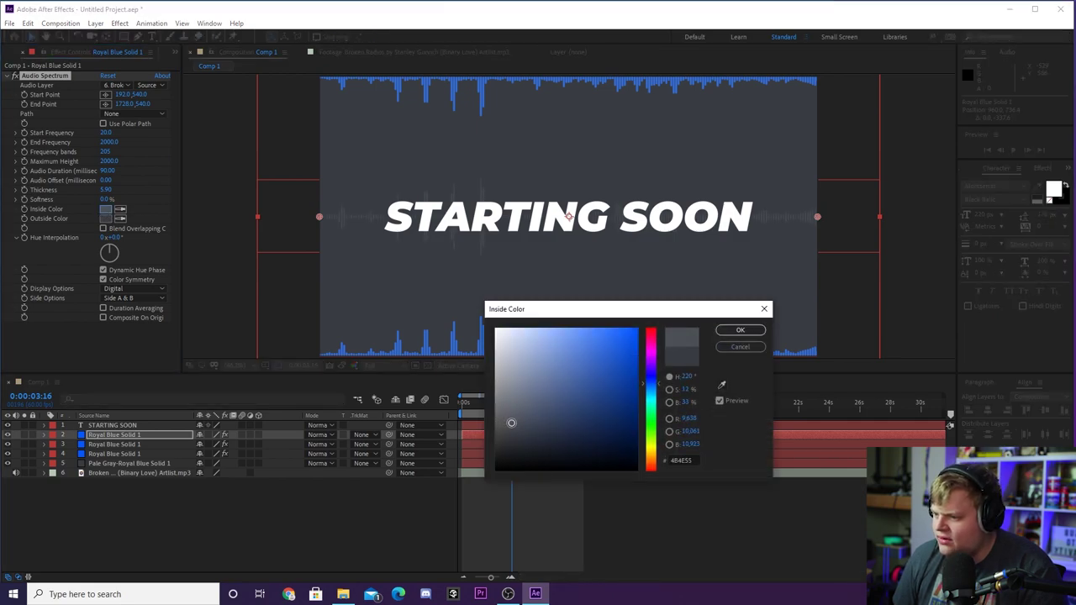
{"action": "left_click", "coordinate": [739, 330]}
Preview the middle spectrum with the music and select layer 3
{"action": "key", "text": "Home"}
{"action": "key", "text": "space"}
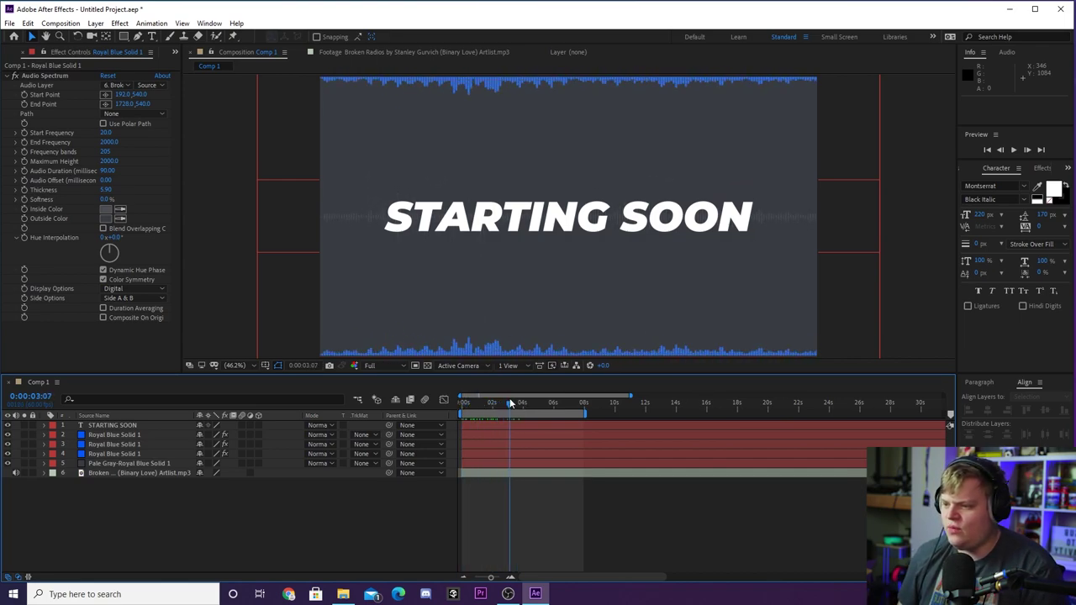
{"action": "key", "text": "space"}
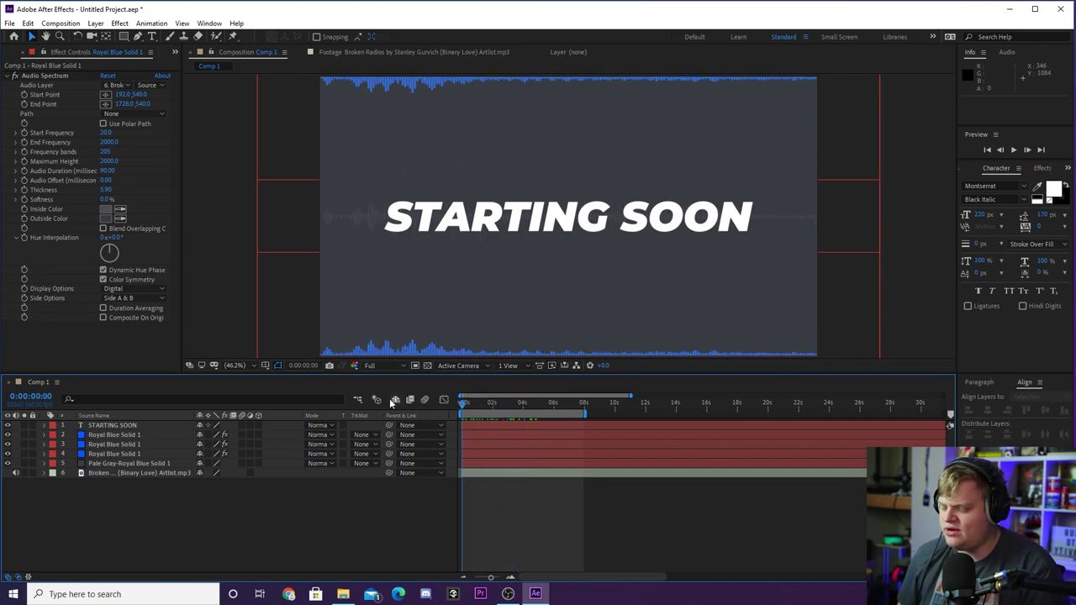
{"action": "left_click", "coordinate": [87, 445]}
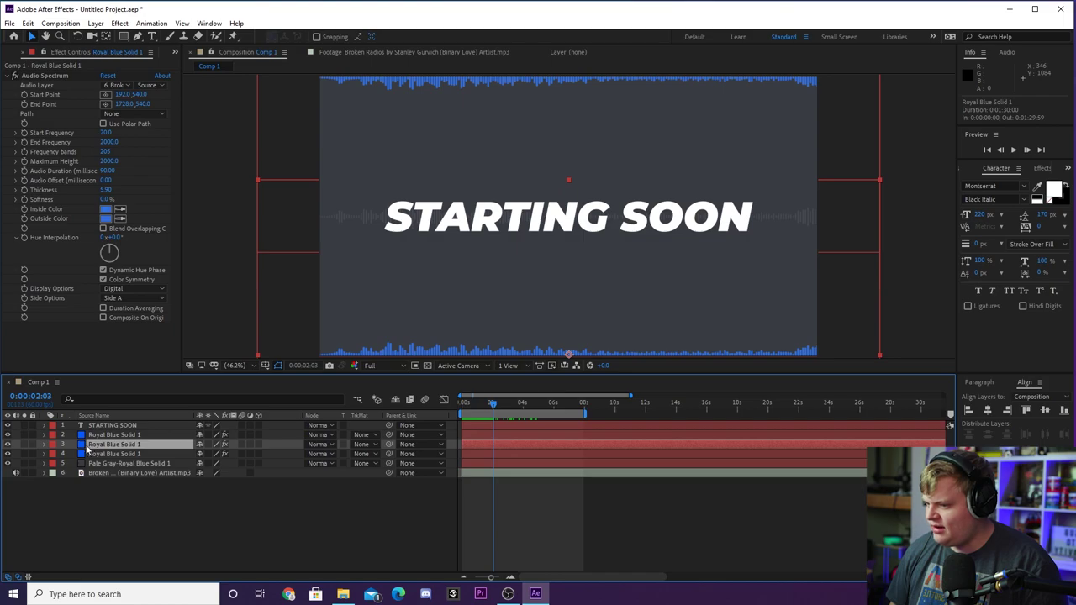
Hide the bottom spectrum layer and preview from the start
{"action": "left_click", "coordinate": [10, 451]}
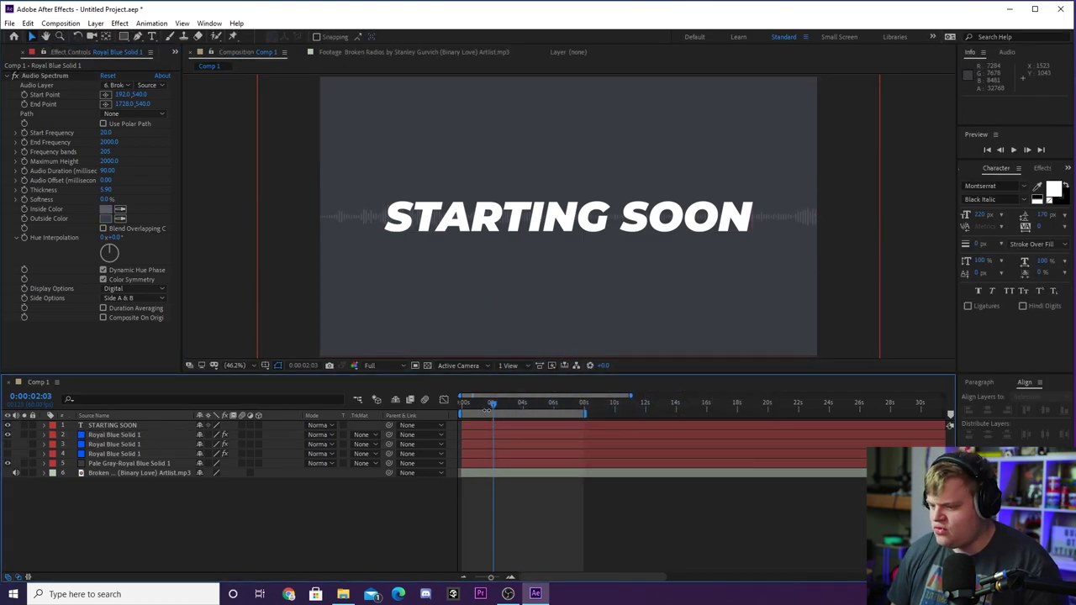
{"action": "key", "text": "Home"}
{"action": "key", "text": "space"}
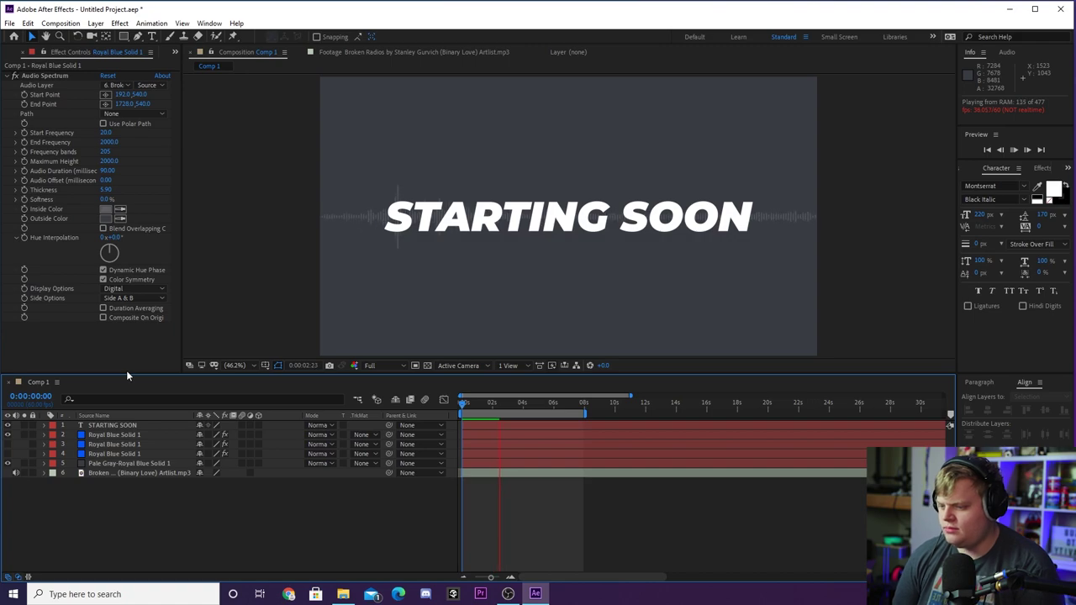
{"action": "scroll", "coordinate": [552, 334], "scroll_direction": "down", "scroll_amount": 2}
{"action": "scroll", "coordinate": [574, 269], "scroll_direction": "up", "scroll_amount": 2}
{"action": "scroll", "coordinate": [574, 269], "scroll_direction": "down", "scroll_amount": 2}
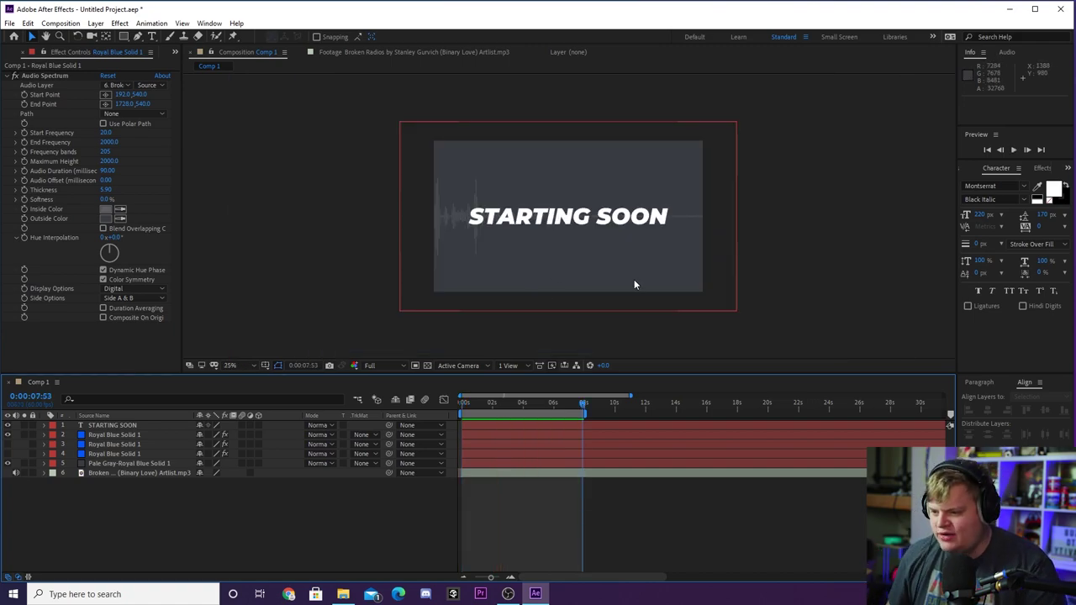
{"action": "scroll", "coordinate": [397, 226], "scroll_direction": "up", "scroll_amount": 2}
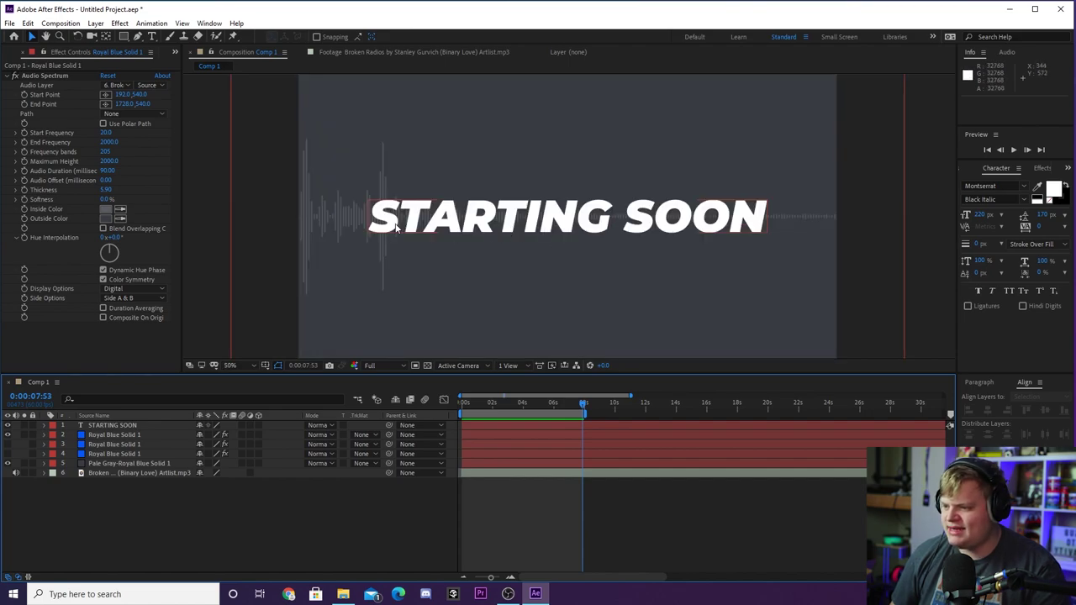
Move the time to 0:00:04:26 and select layer 2
{"action": "left_click_drag", "start_coordinate": [581, 405], "coordinate": [510, 405]}
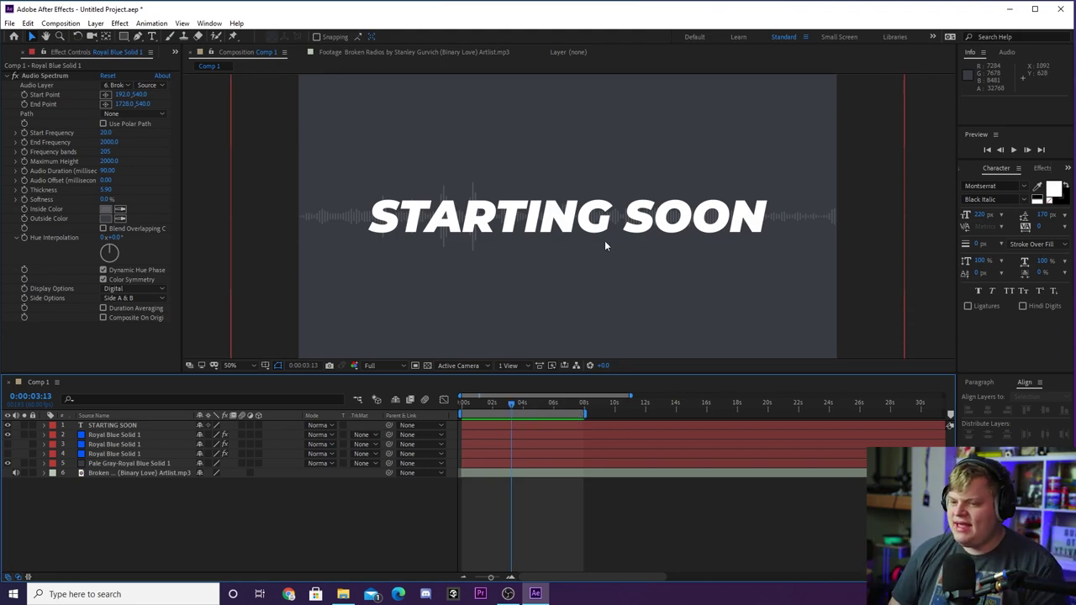
{"action": "scroll", "coordinate": [604, 243], "scroll_direction": "down", "scroll_amount": 2}
{"action": "scroll", "coordinate": [604, 241], "scroll_direction": "up", "scroll_amount": 2}
{"action": "left_click_drag", "start_coordinate": [511, 404], "coordinate": [529, 412]}
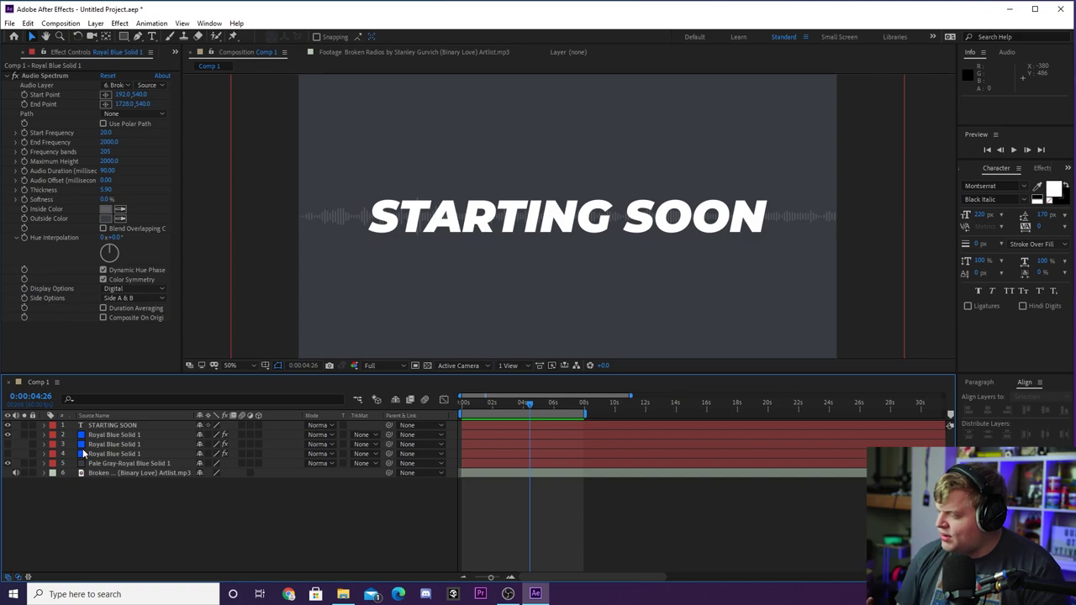
{"action": "left_click", "coordinate": [105, 435]}
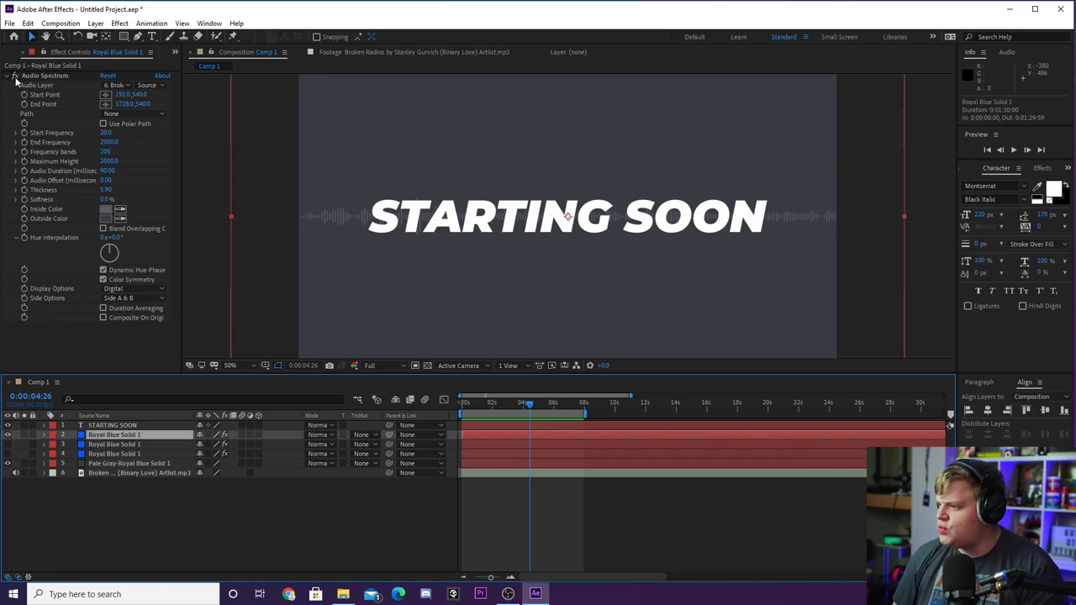
Replace layer 2's Audio Spectrum with Audio Waveform driven by the music track
{"action": "left_click", "coordinate": [46, 76]}
{"action": "key", "text": "Delete"}
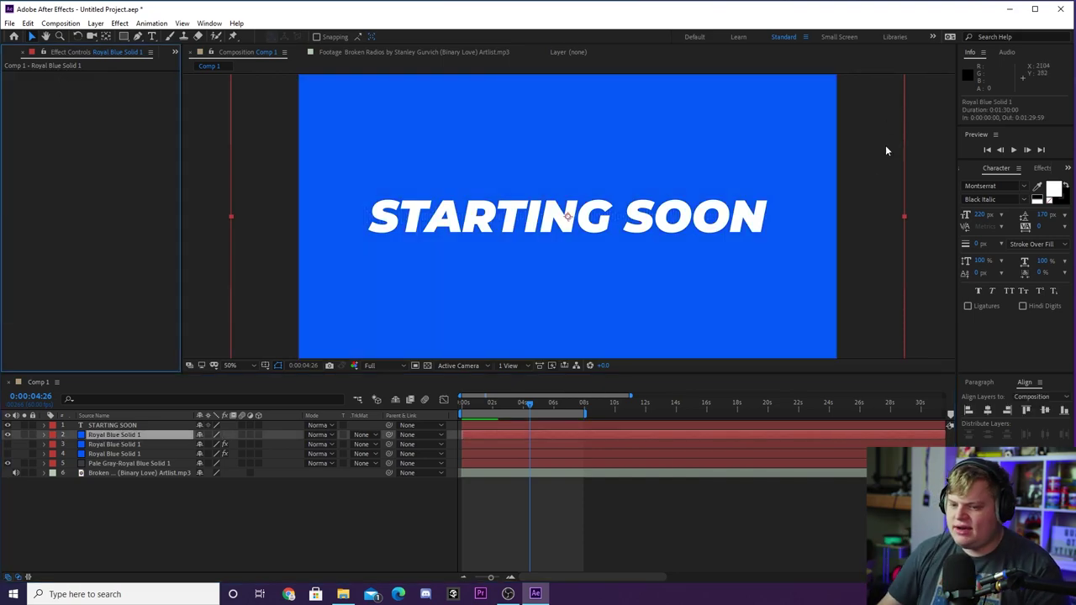
{"action": "left_click", "coordinate": [1067, 168]}
{"action": "left_click", "coordinate": [1029, 208]}
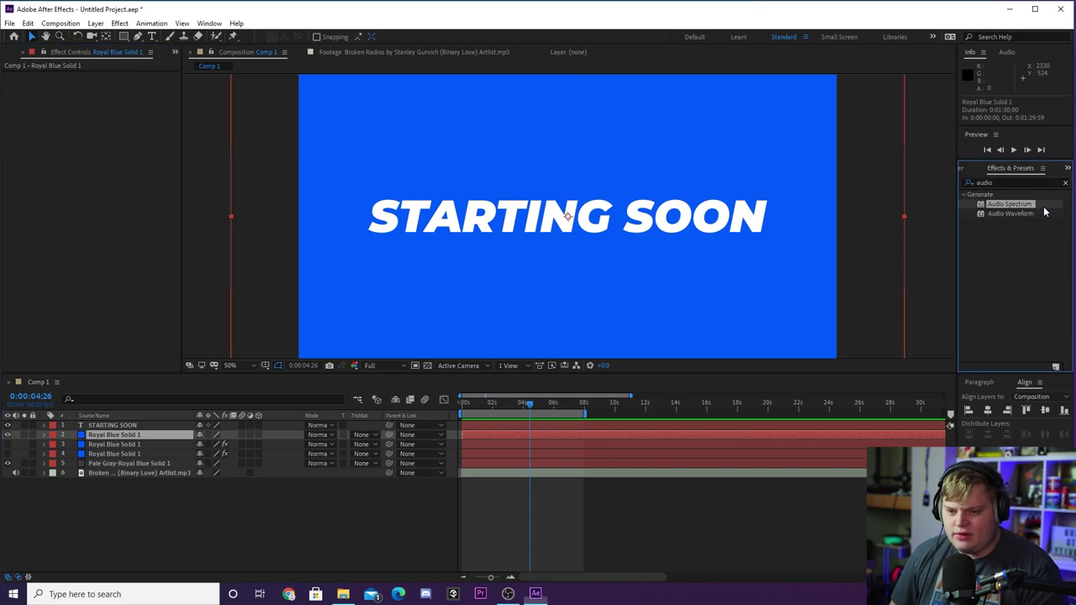
{"action": "left_click_drag", "start_coordinate": [1015, 216], "coordinate": [172, 442]}
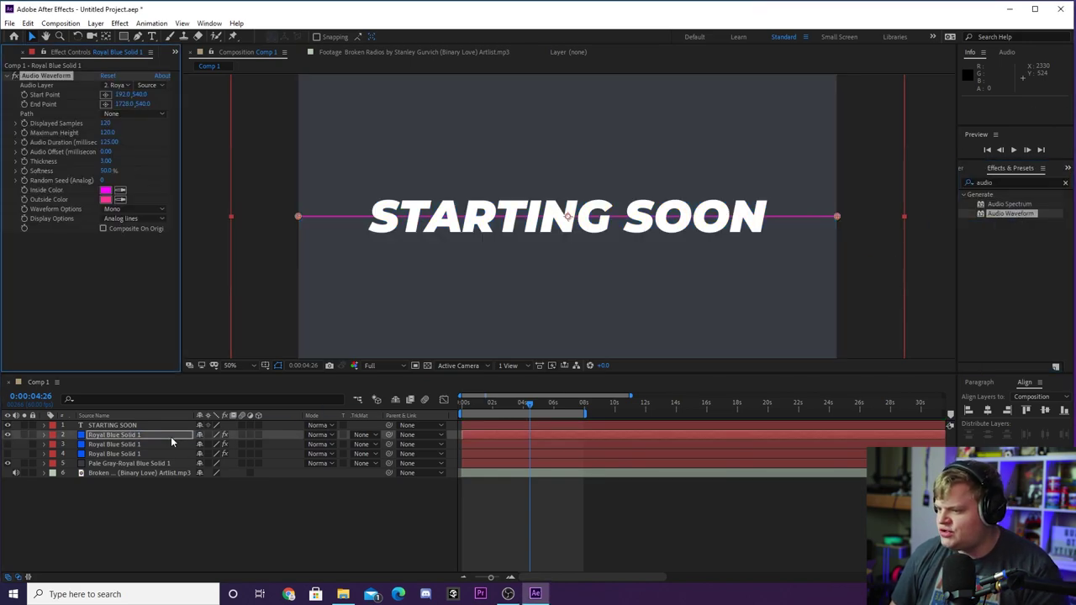
{"action": "left_click", "coordinate": [115, 86]}
{"action": "left_click", "coordinate": [163, 177]}
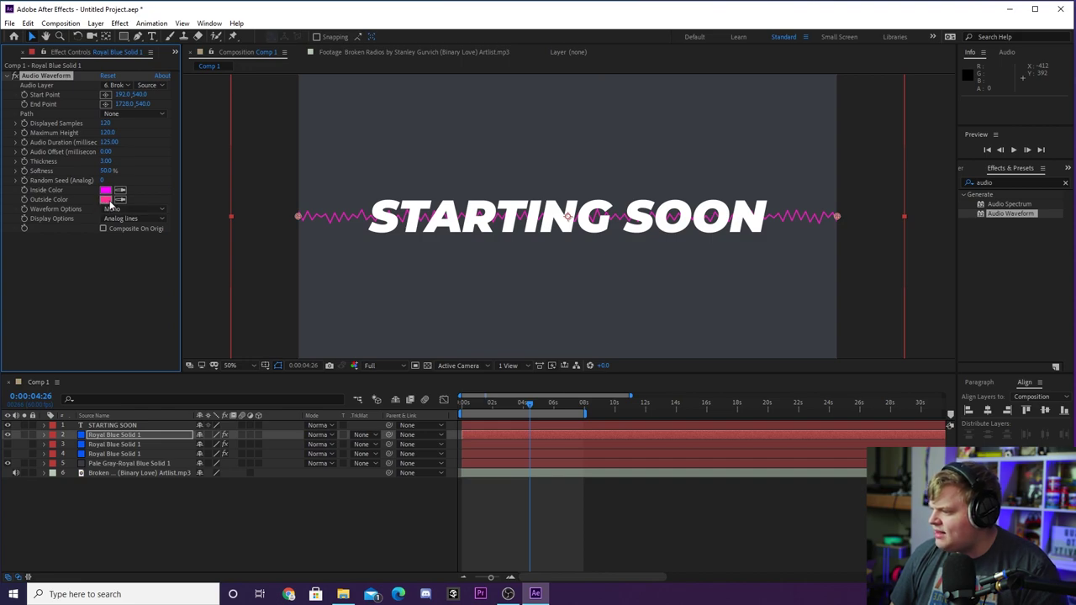
Set the waveform's inside and outside colours to the background grey, lightening the inside
{"action": "left_click", "coordinate": [105, 191]}
{"action": "left_click", "coordinate": [522, 408]}
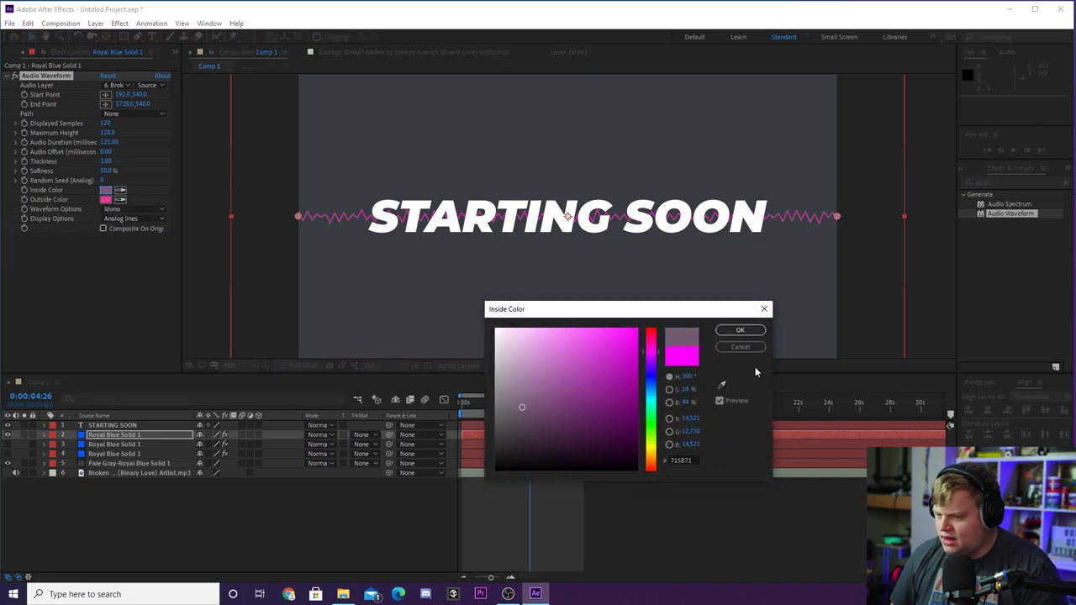
{"action": "left_click", "coordinate": [721, 385]}
{"action": "left_click", "coordinate": [432, 297]}
{"action": "left_click", "coordinate": [740, 329]}
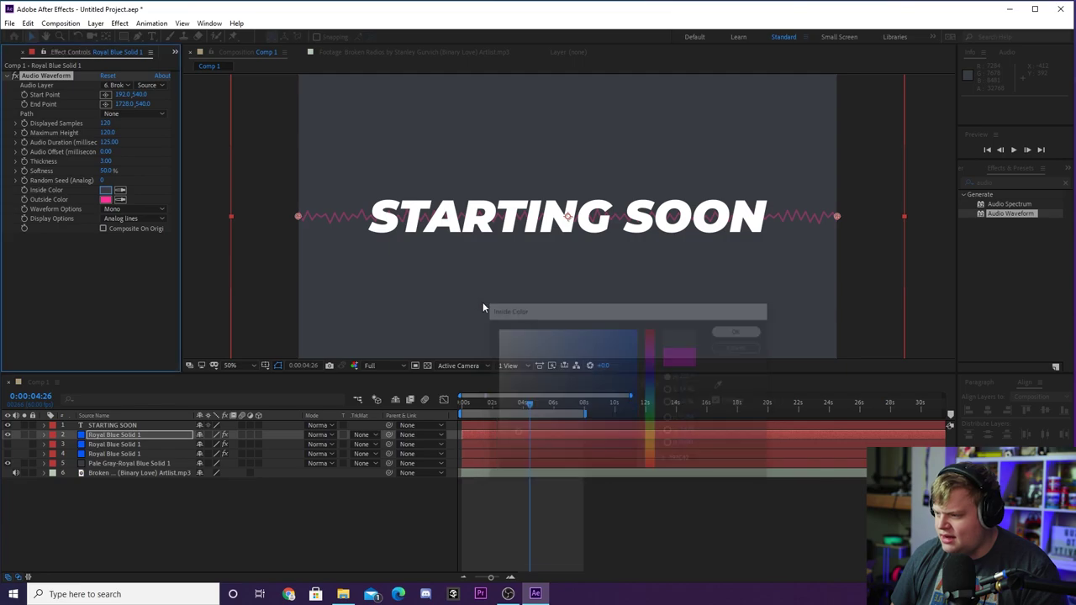
{"action": "left_click", "coordinate": [121, 200]}
{"action": "left_click", "coordinate": [386, 294]}
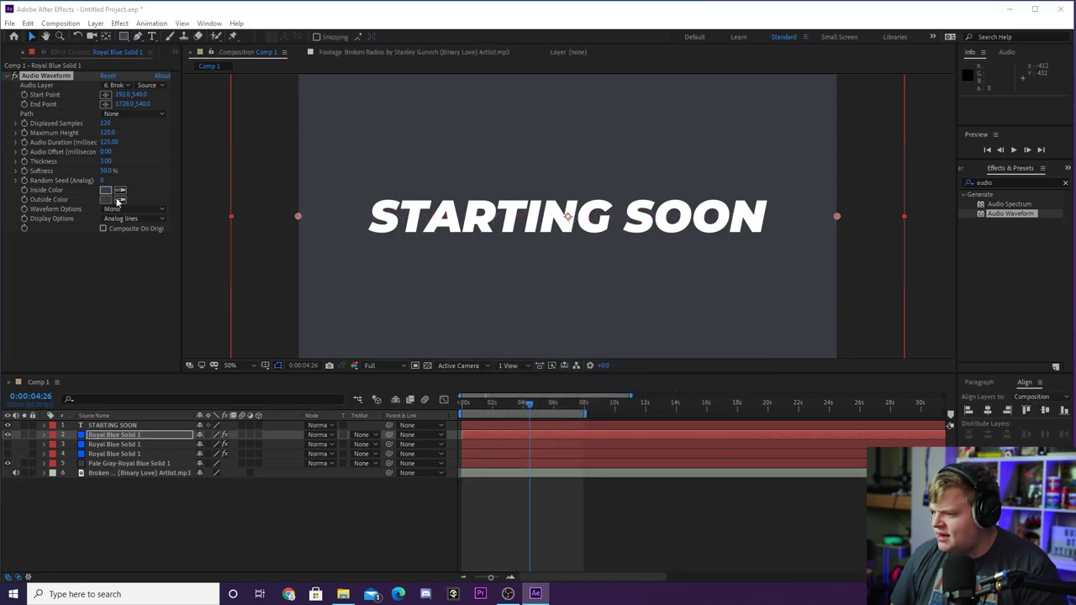
{"action": "left_click", "coordinate": [104, 191]}
{"action": "left_click_drag", "start_coordinate": [515, 434], "coordinate": [513, 416]}
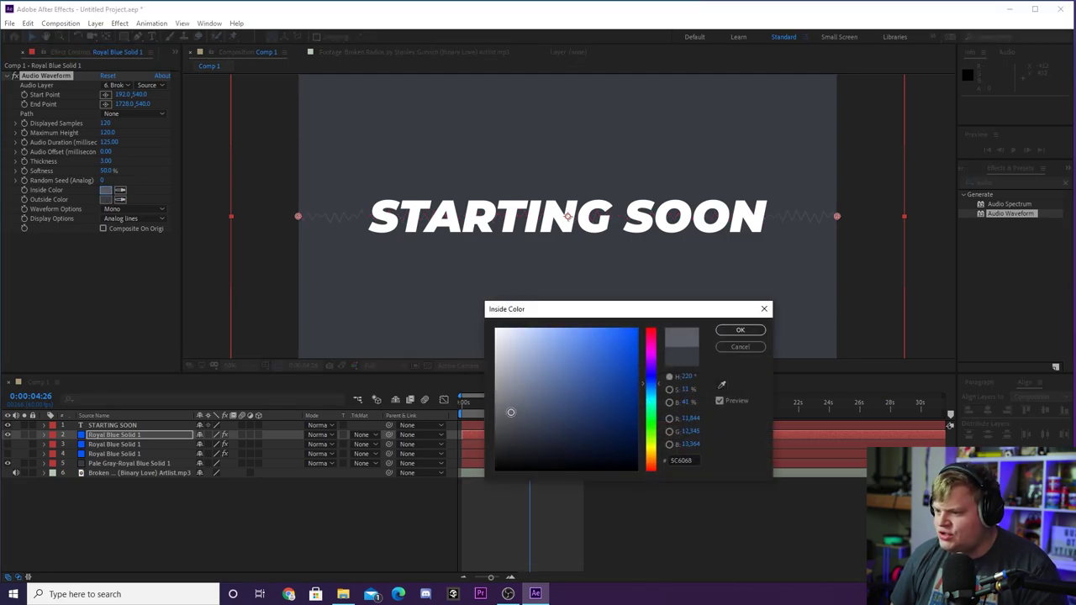
{"action": "left_click", "coordinate": [740, 330]}
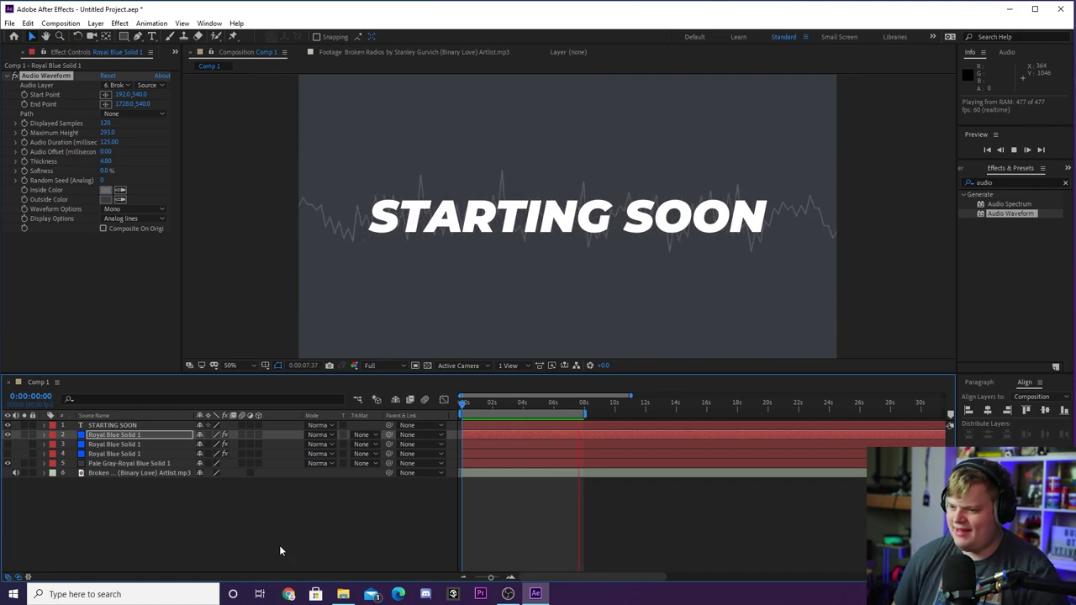
Try the waveform in analog lines, then digital display at around 3-5 seconds
{"action": "key", "text": "space"}
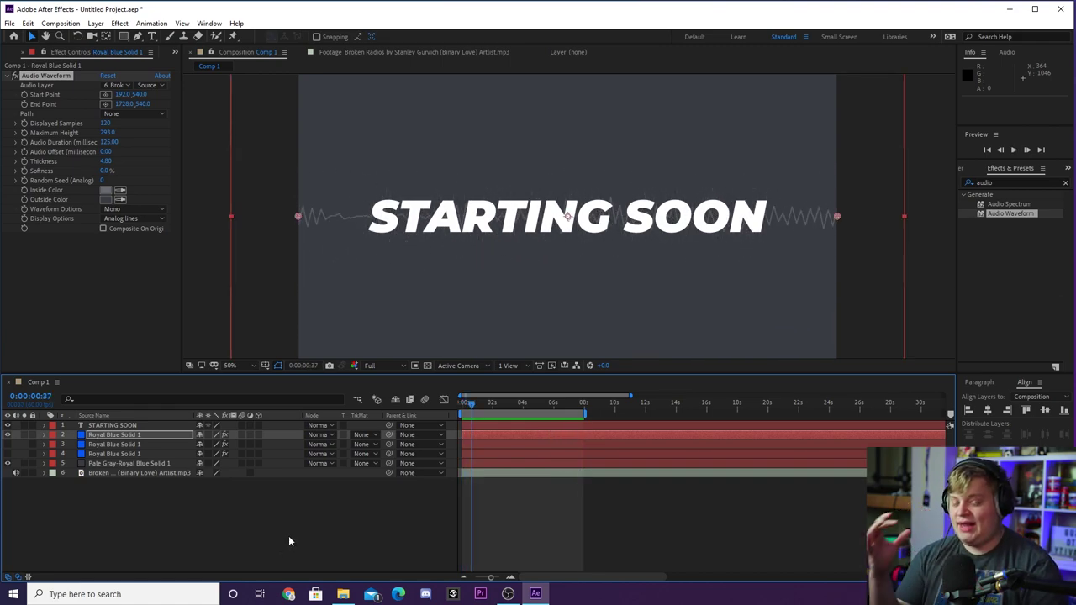
{"action": "left_click_drag", "start_coordinate": [478, 402], "coordinate": [533, 404]}
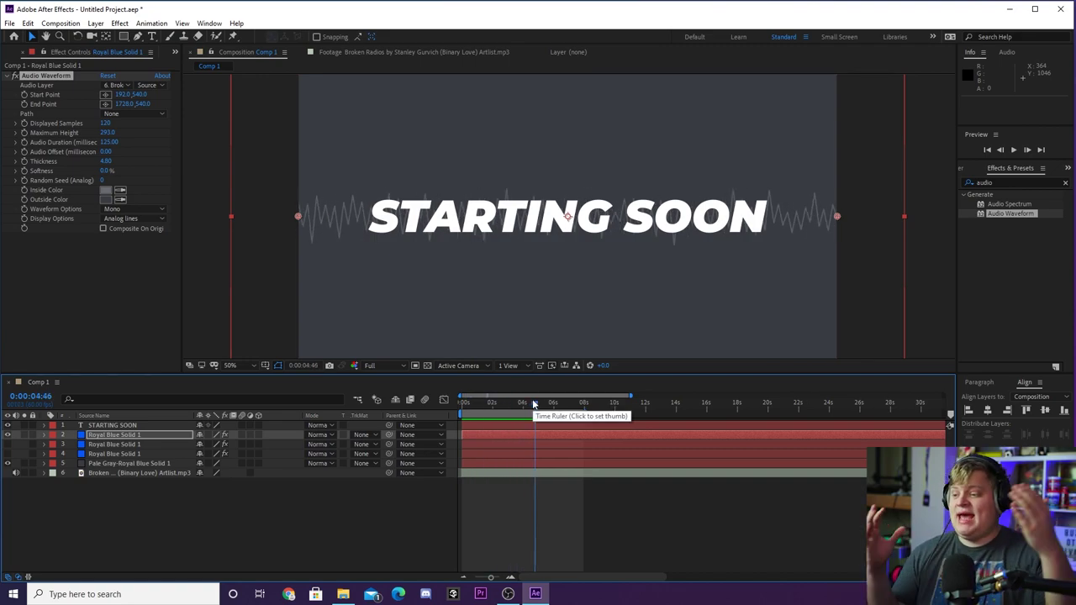
{"action": "left_click", "coordinate": [133, 219]}
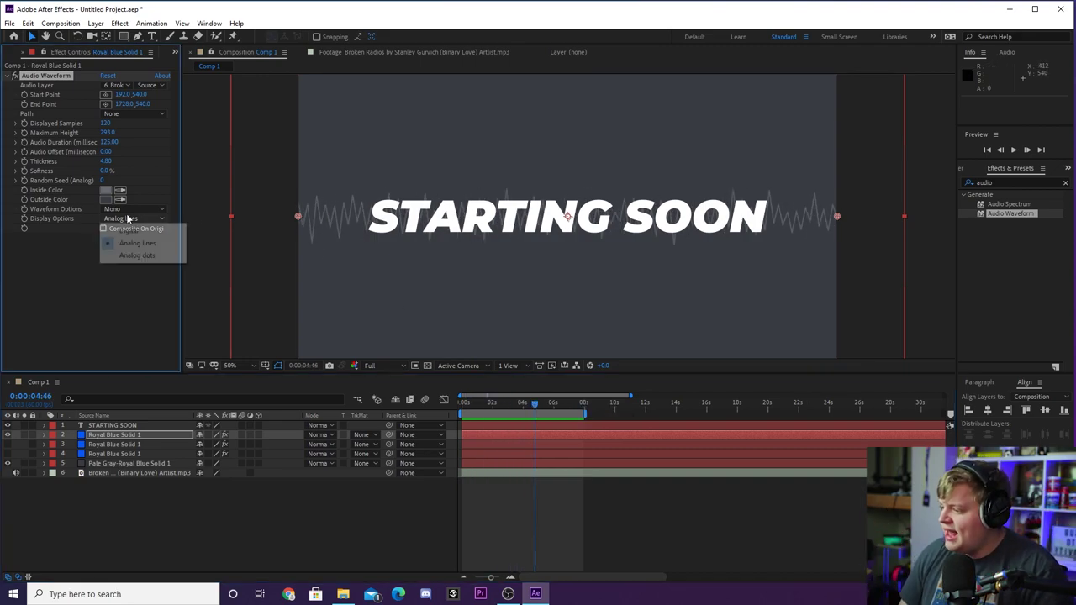
{"action": "left_click", "coordinate": [133, 241]}
{"action": "left_click", "coordinate": [134, 218]}
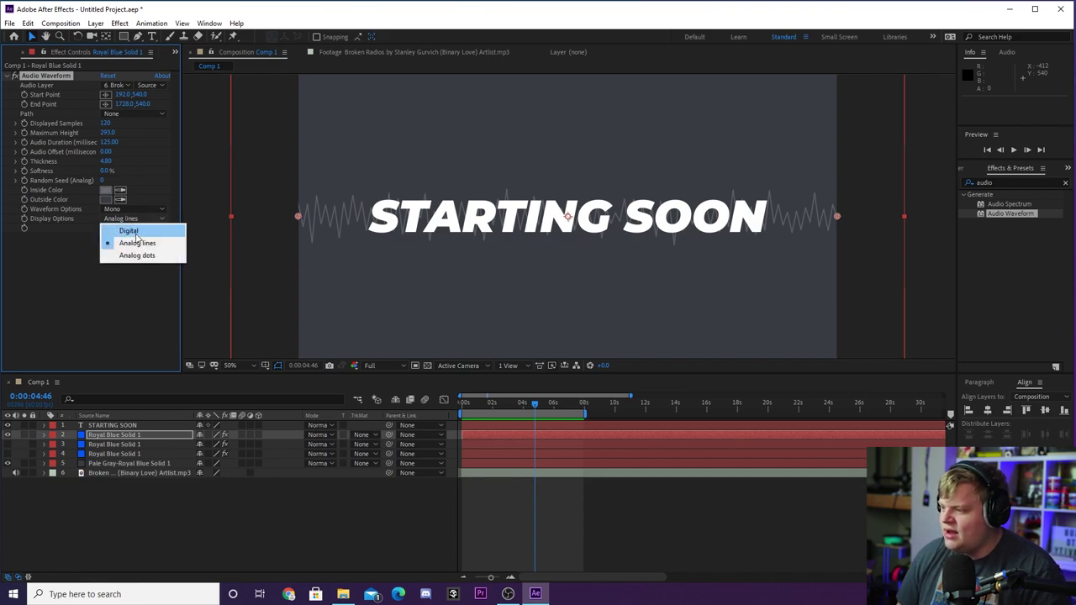
{"action": "left_click", "coordinate": [133, 228]}
{"action": "left_click_drag", "start_coordinate": [533, 407], "coordinate": [542, 408]}
Switch the waveform to analog dots with thickness 8 and preview the result
{"action": "left_click", "coordinate": [134, 221]}
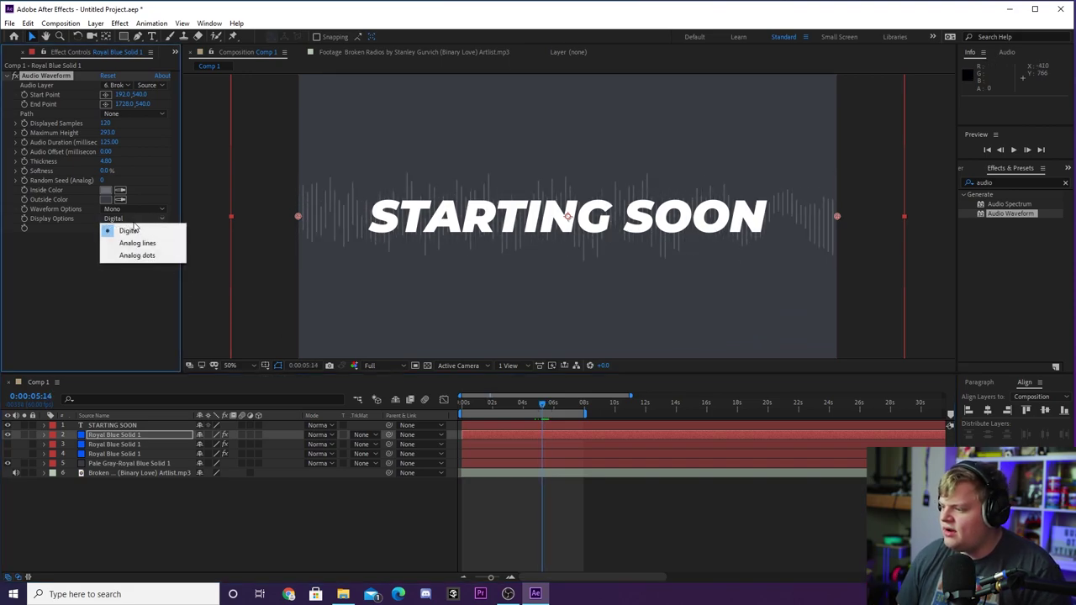
{"action": "left_click", "coordinate": [131, 256]}
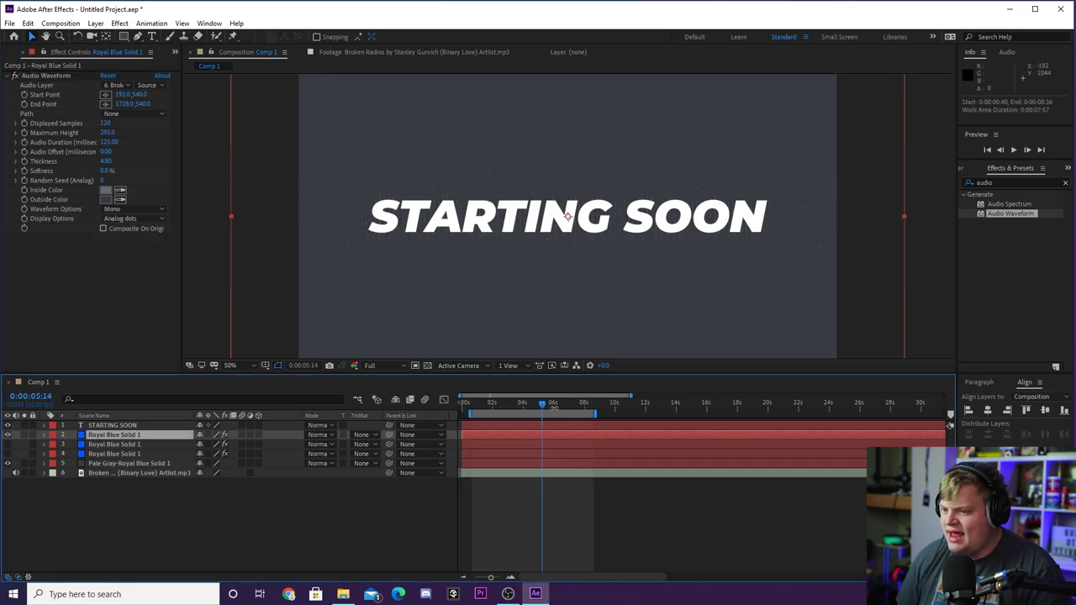
{"action": "mouse_move", "coordinate": [546, 410]}
{"action": "left_mouse_down"}
{"action": "mouse_move", "coordinate": [558, 409]}
{"action": "mouse_move", "coordinate": [546, 409]}
{"action": "left_mouse_up"}
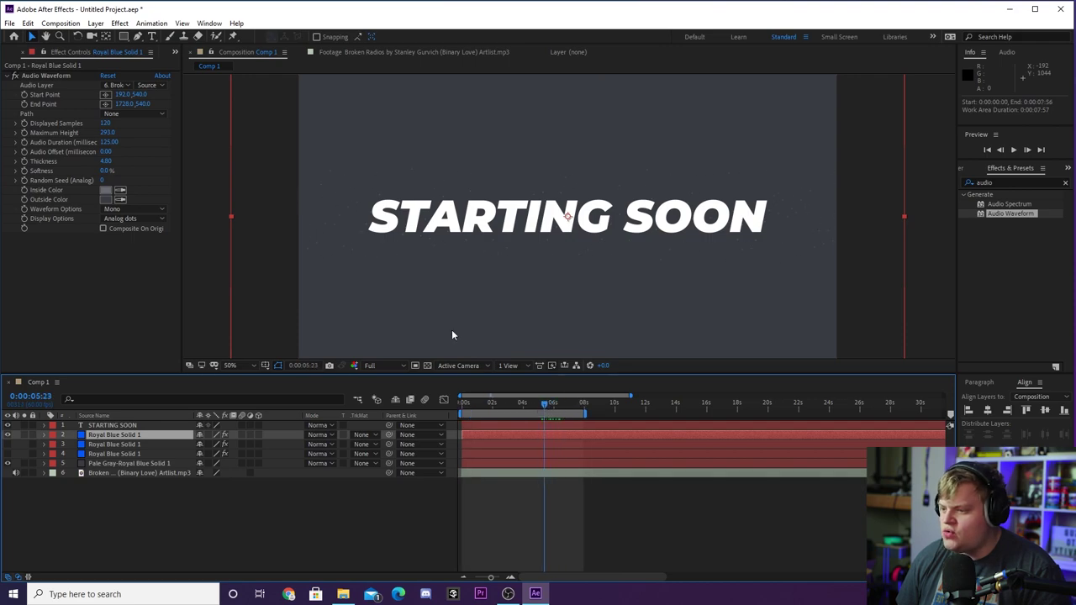
{"action": "type", "text": "8"}
{"action": "key", "text": "Return"}
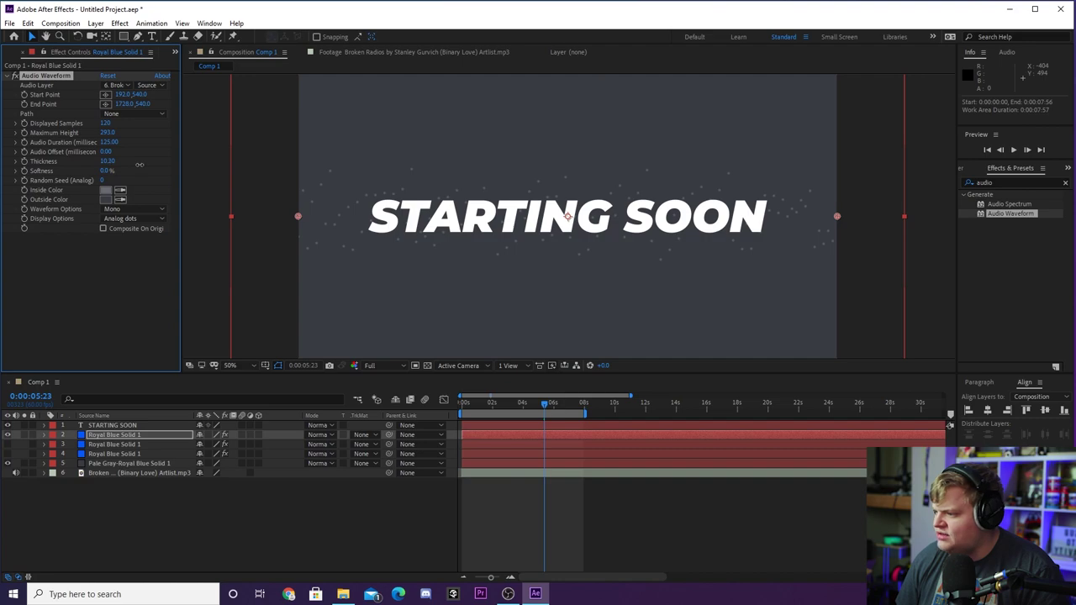
{"action": "key", "text": "space"}
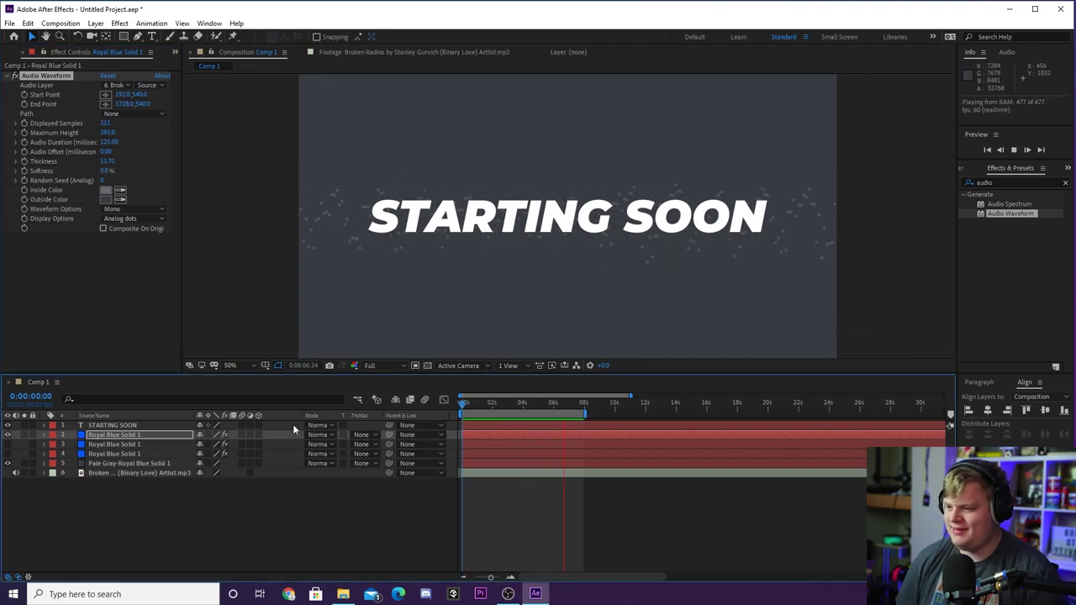
{"action": "key", "text": "space"}
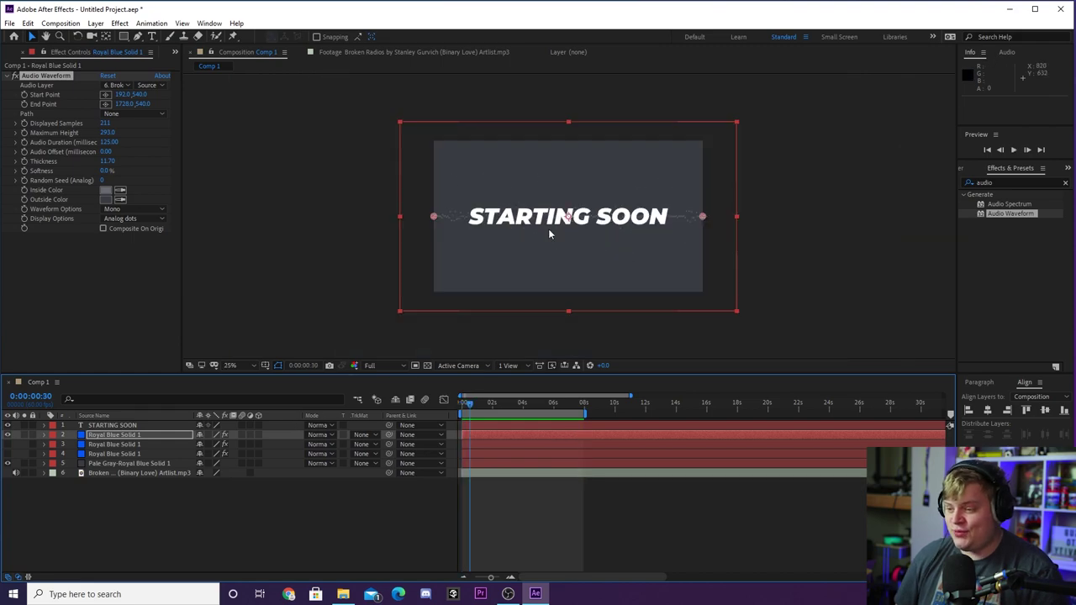
{"action": "left_click", "coordinate": [950, 253]}
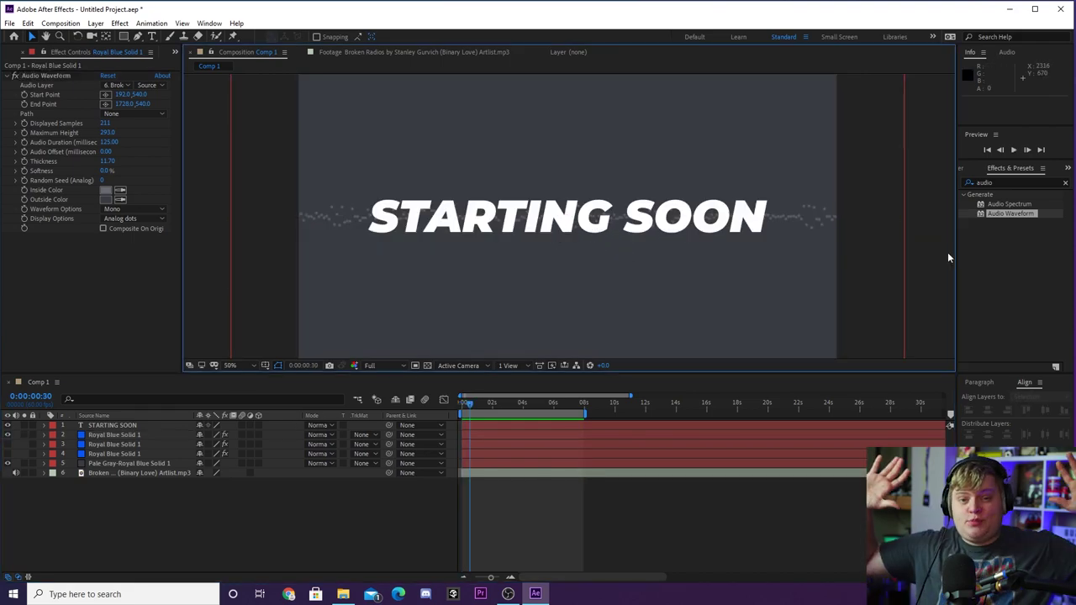